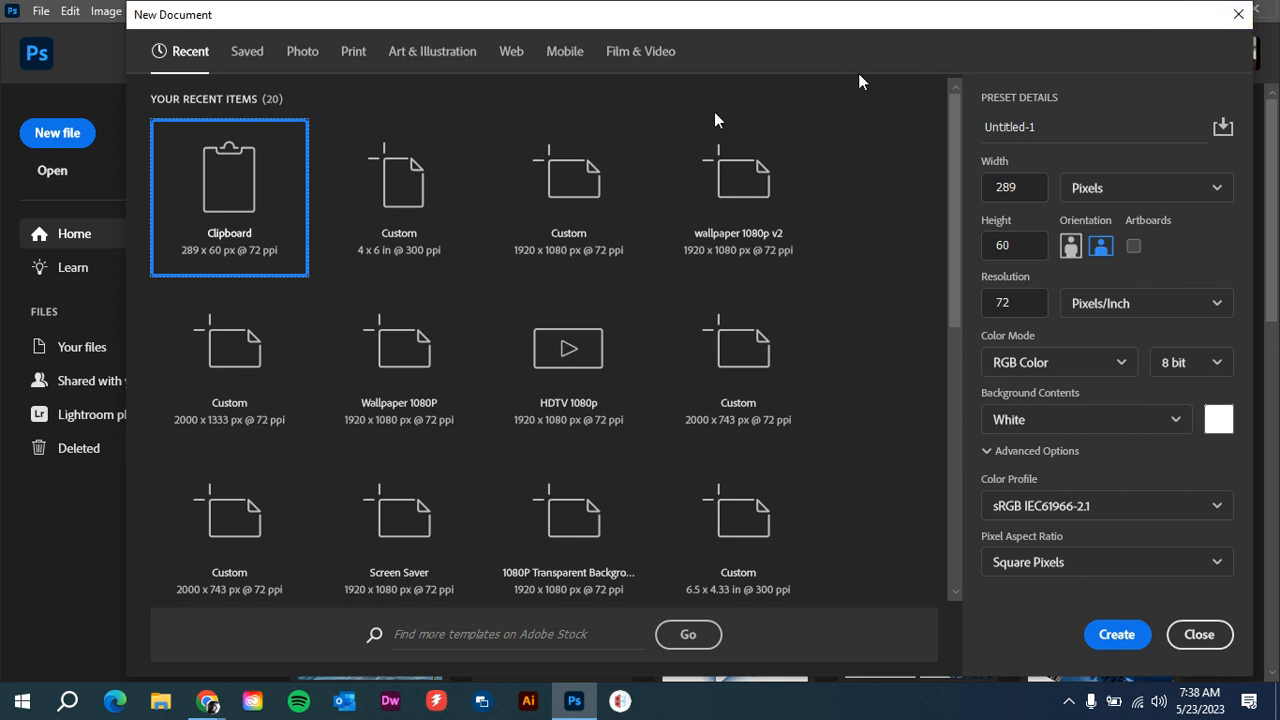
# - Choose the UHDTV/4K 2160p film and video preset for the new document and set its background contents to Black
pyautogui.click(634, 55)
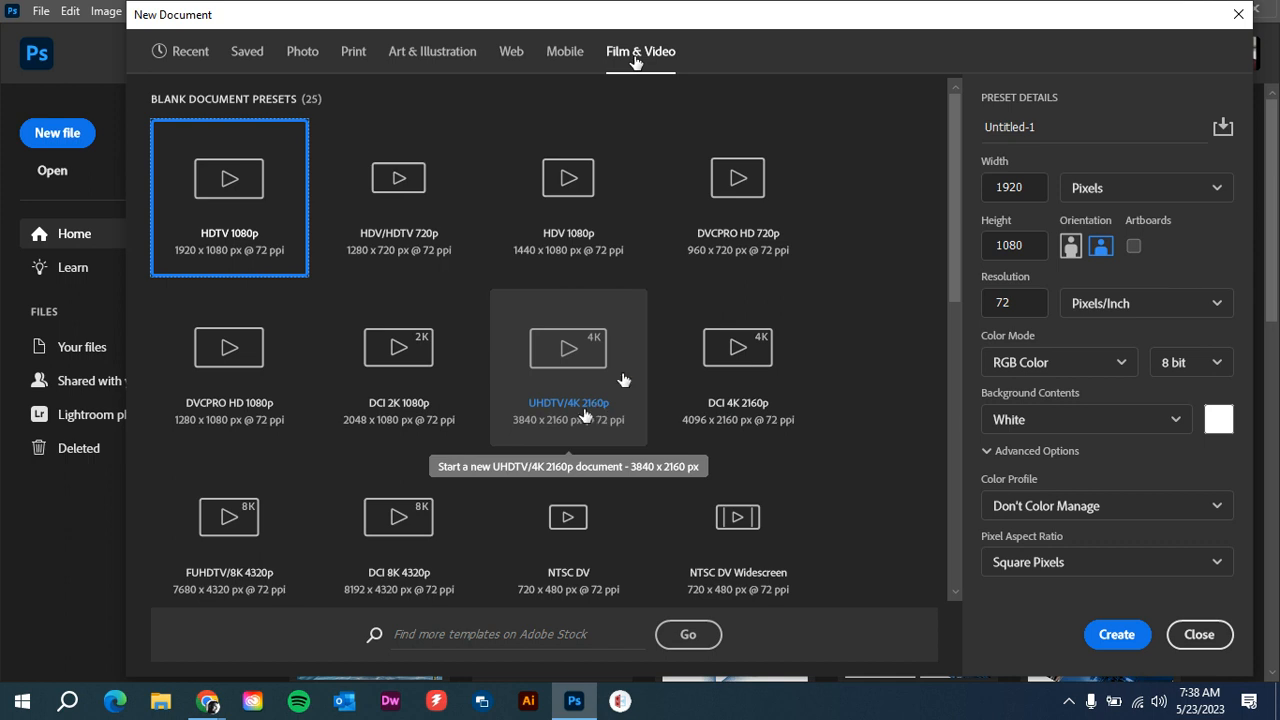
pyautogui.scroll(-3, 585, 415)
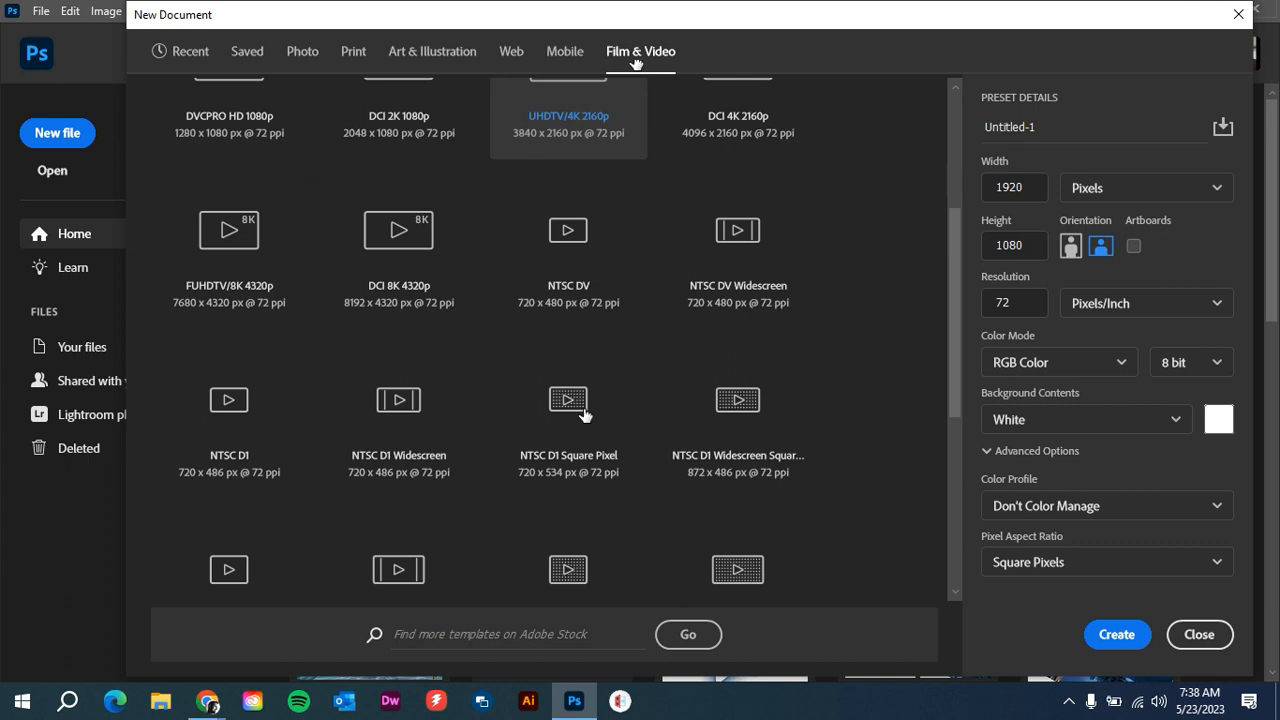
pyautogui.scroll(-1, 585, 415)
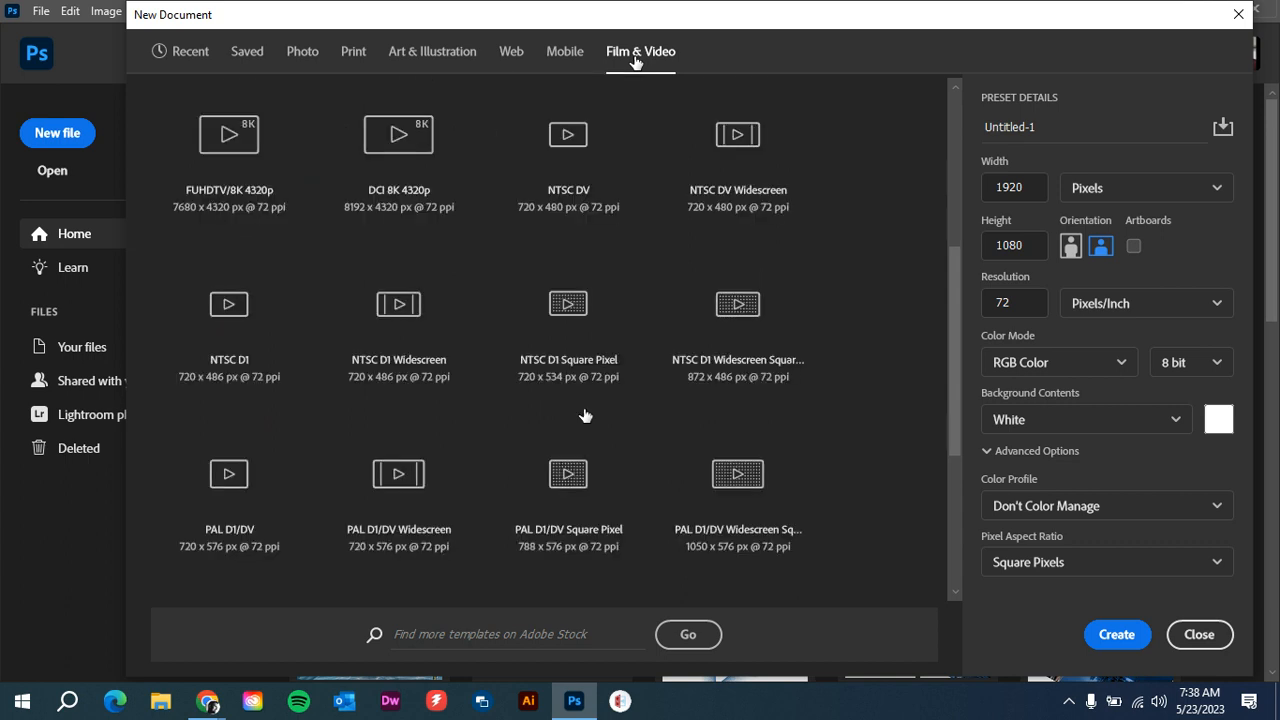
pyautogui.scroll(-1, 585, 415)
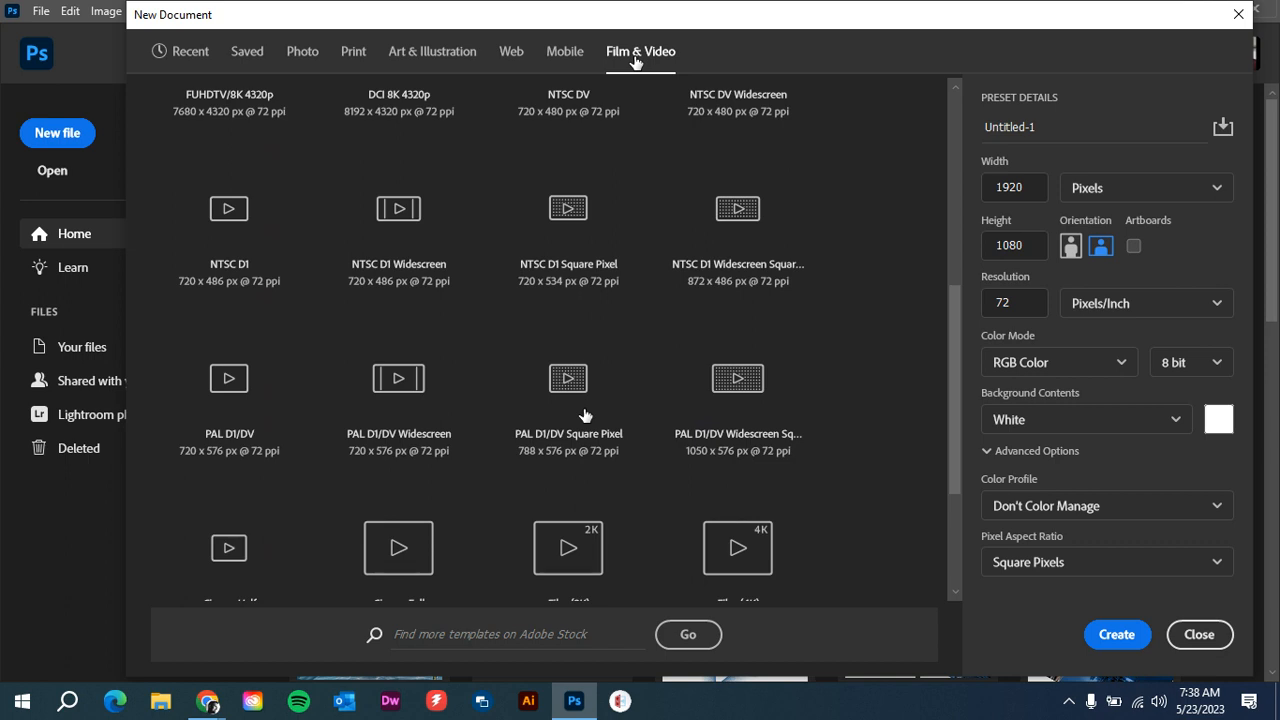
pyautogui.scroll(5, 585, 415)
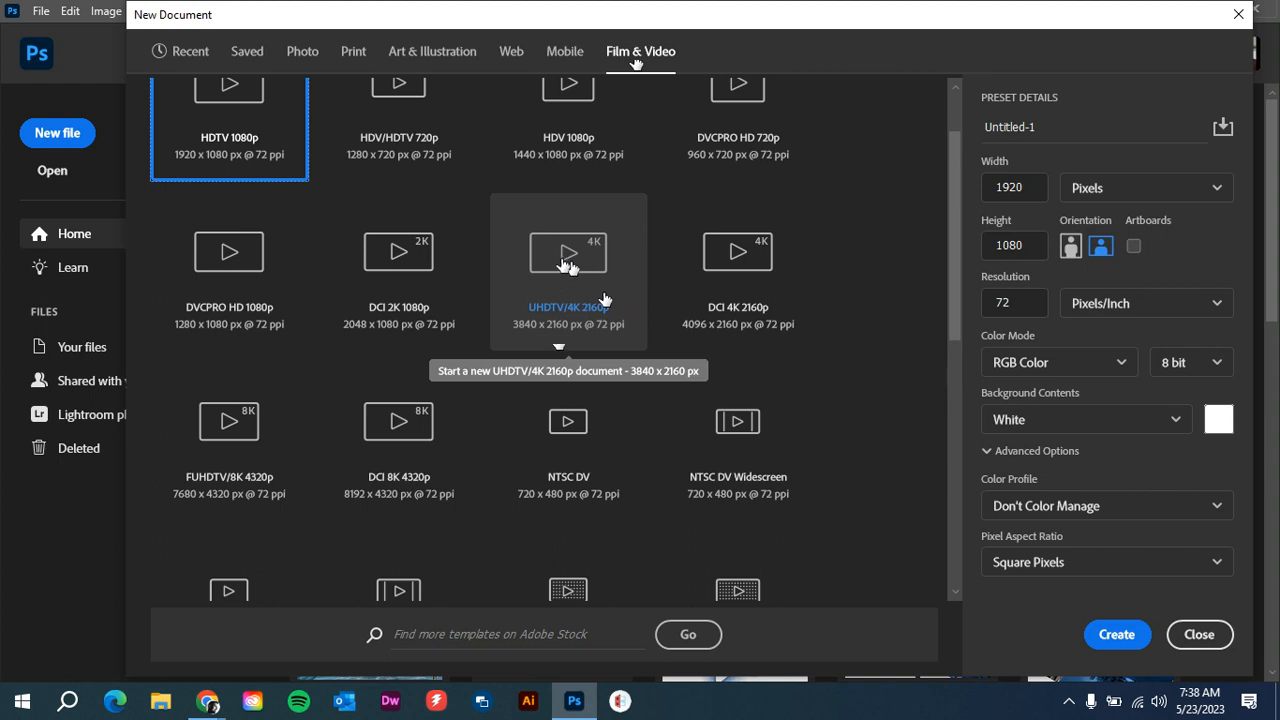
pyautogui.click(563, 259)
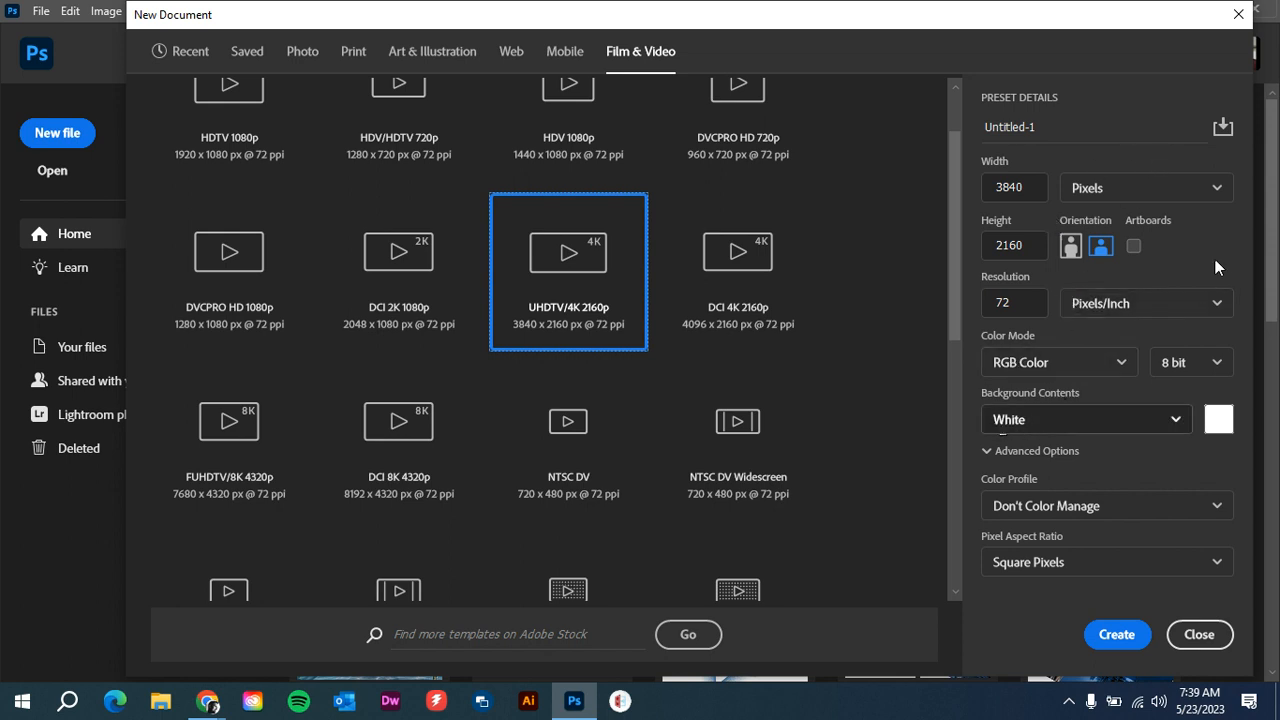
pyautogui.click(1041, 428)
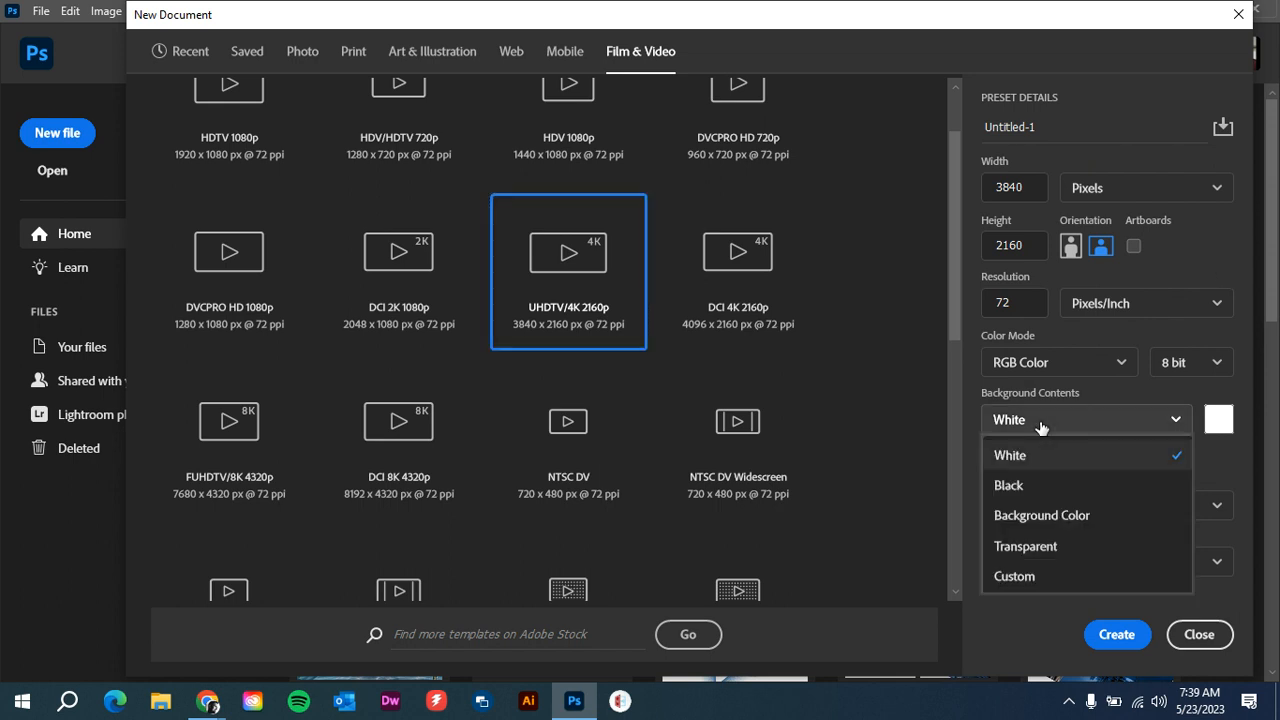
pyautogui.click(1040, 485)
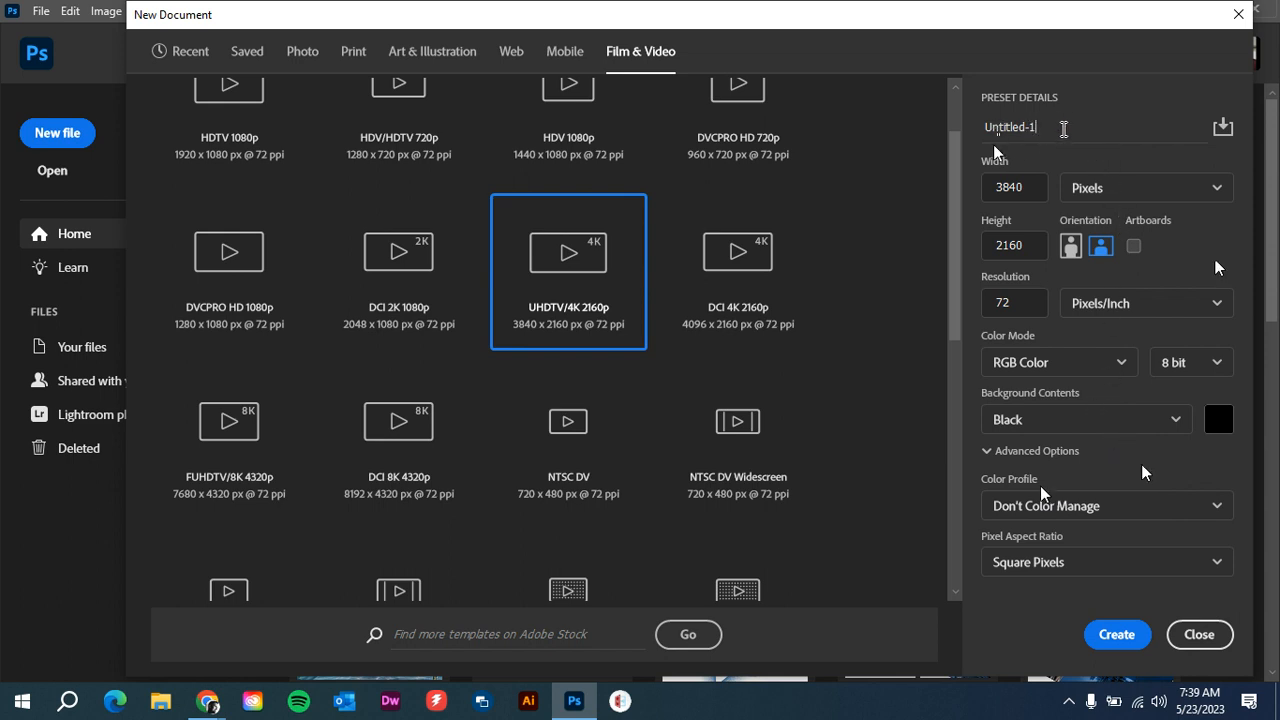
# - Name the new document Lower Thirds and create it
pyautogui.doubleClick(1063, 127)
pyautogui.click(1064, 129)
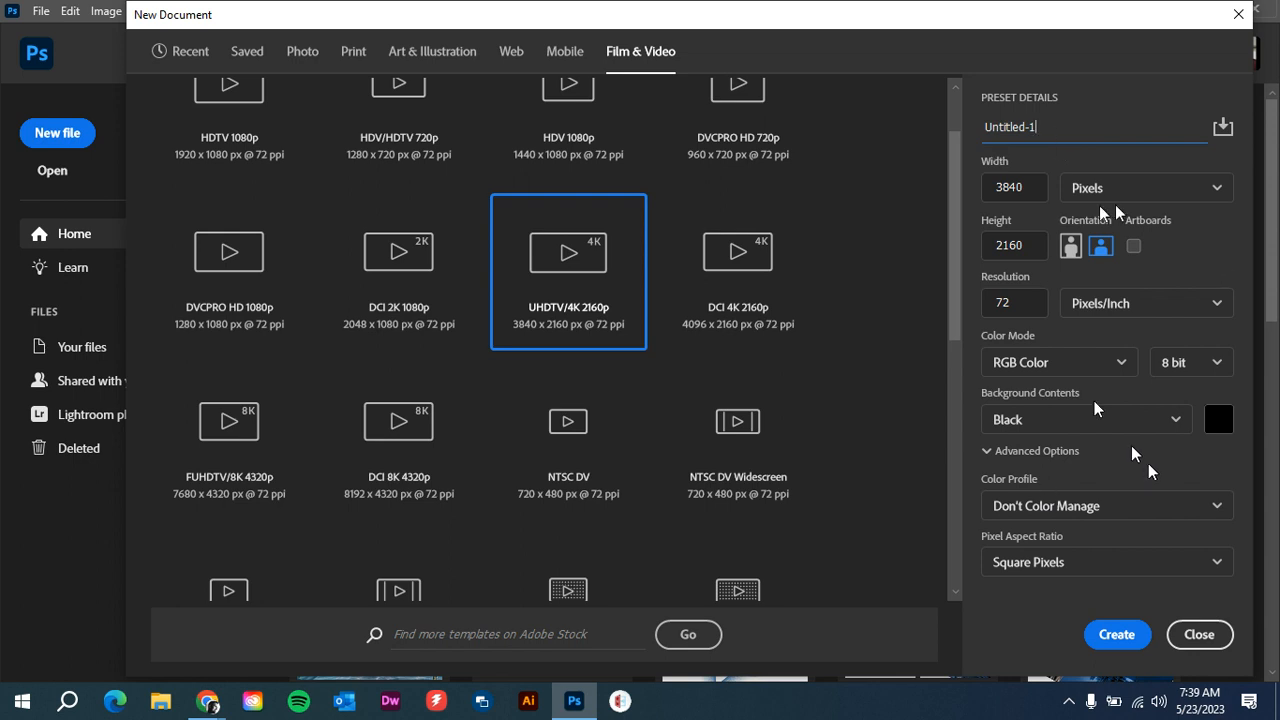
pyautogui.moveTo(1065, 128); pyautogui.dragTo(945, 141)
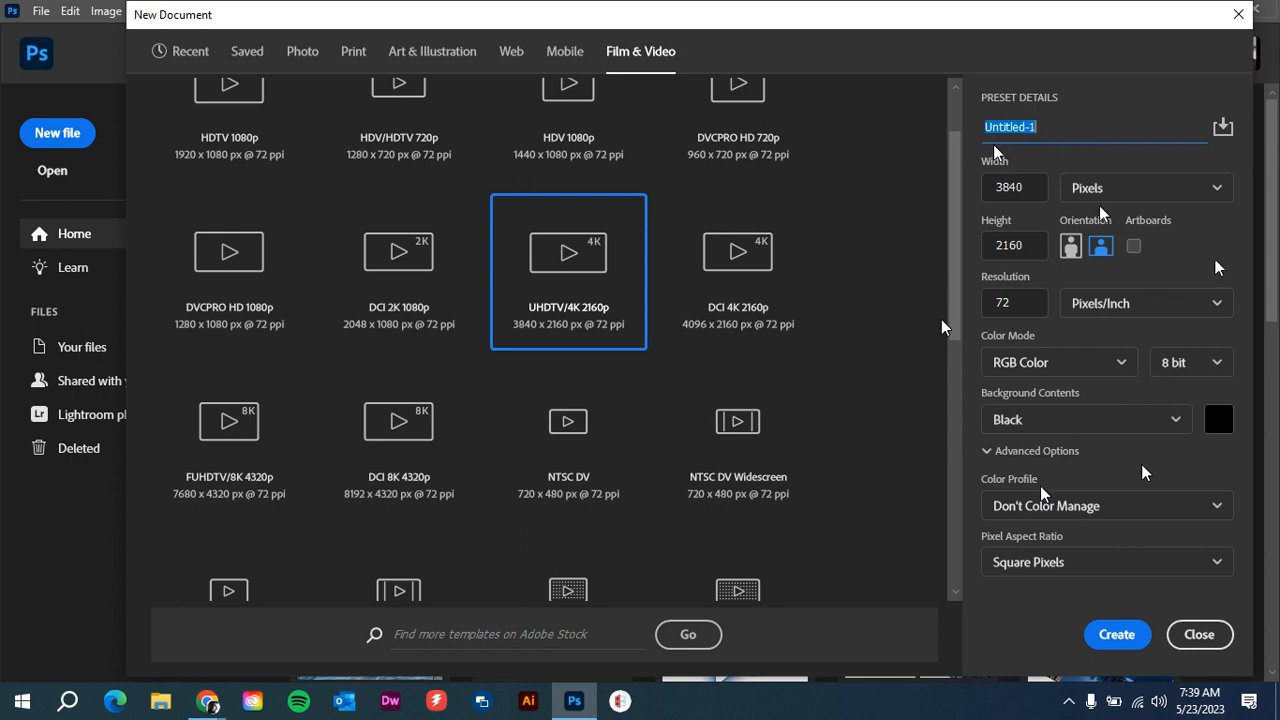
pyautogui.write('Lo')
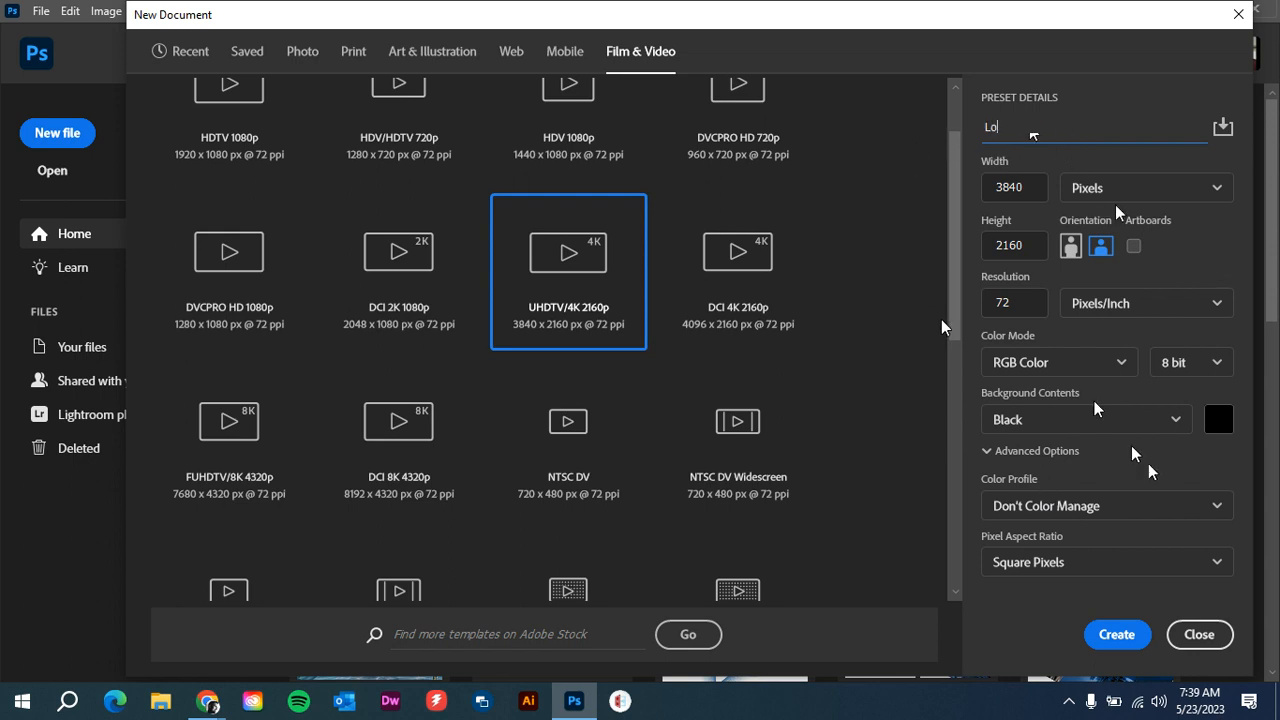
pyautogui.write('wer Thirds')
pyautogui.click(1039, 168)
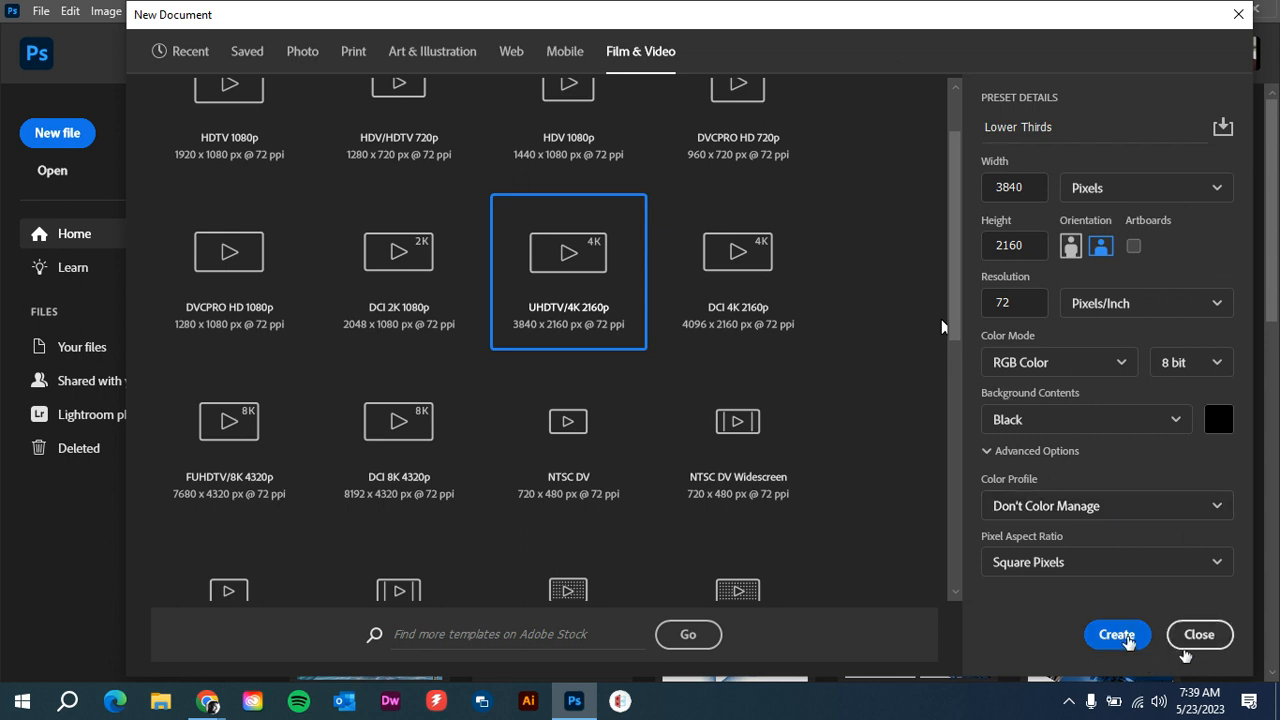
pyautogui.click(1117, 634)
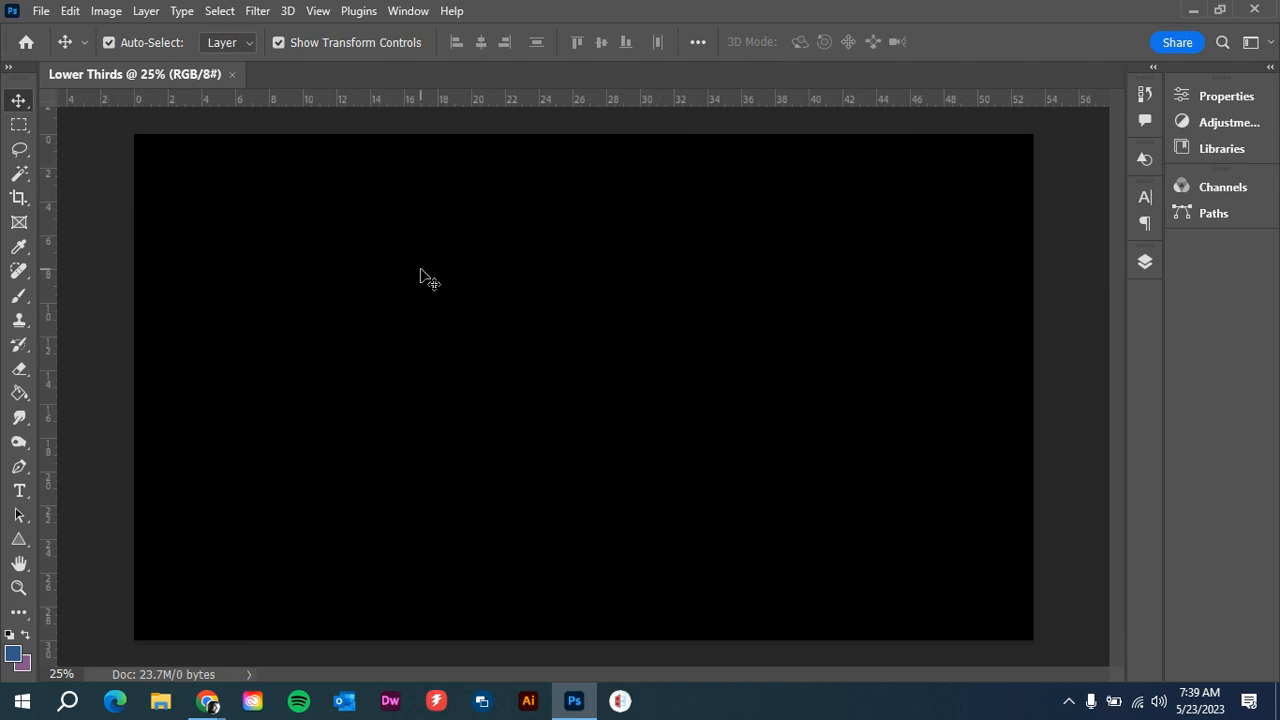
# - Show the guides over the blank canvas
pyautogui.click(318, 12)
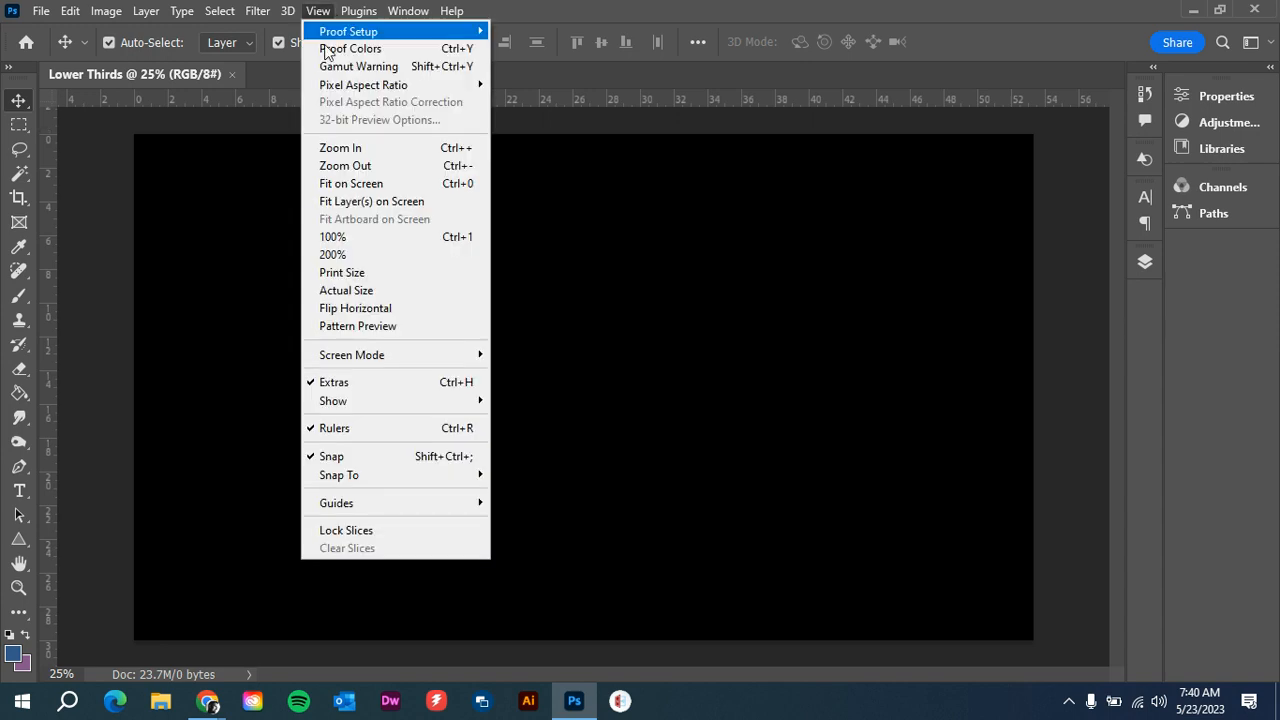
pyautogui.moveTo(363, 400)
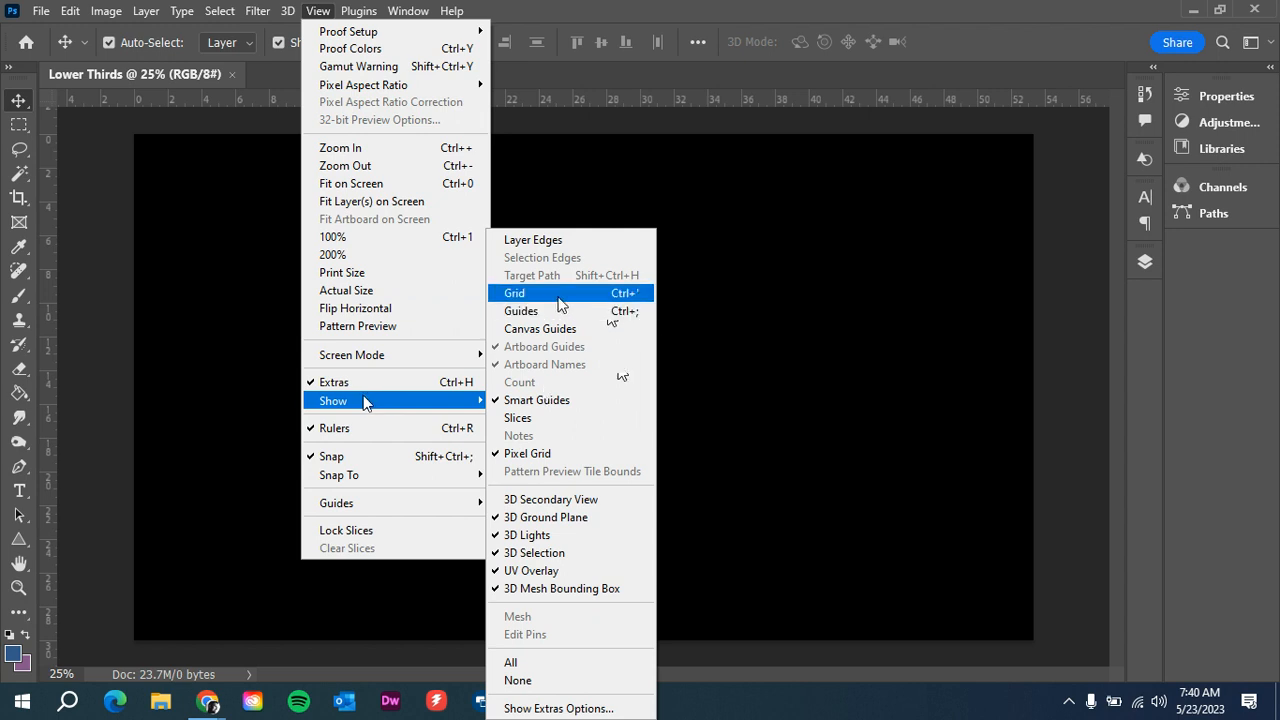
pyautogui.click(556, 312)
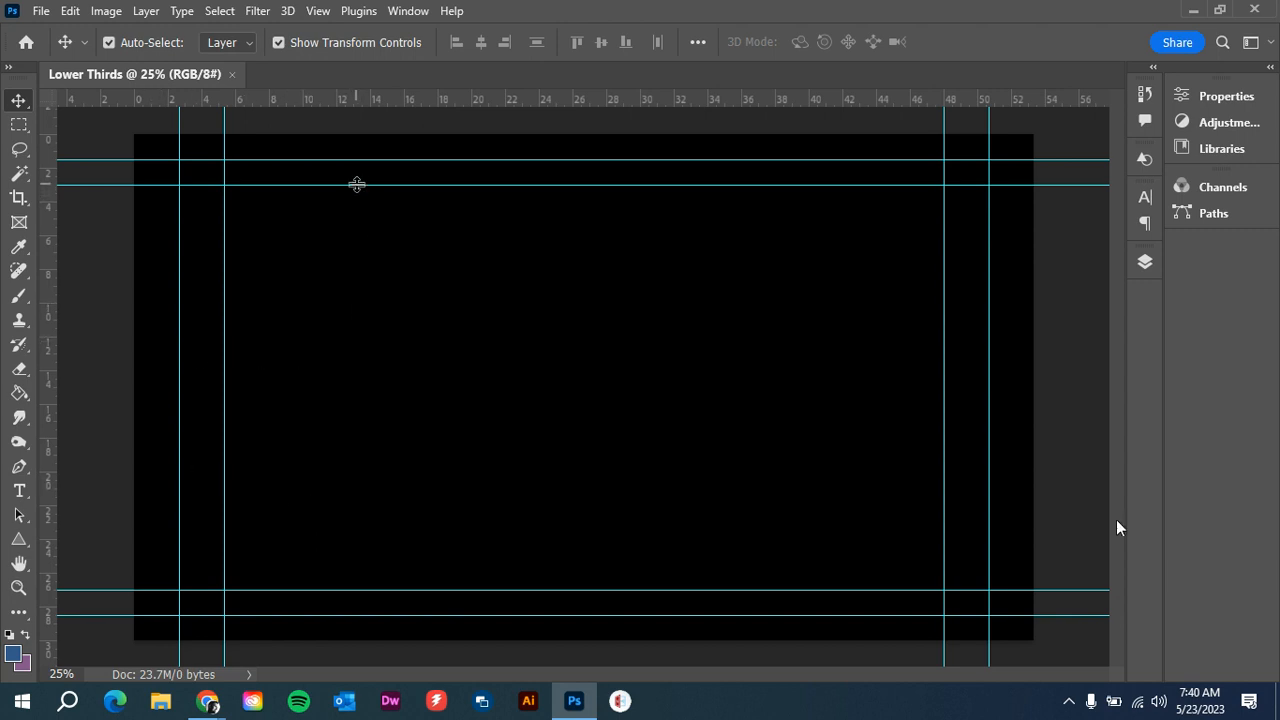
# - Try moving the inner upper horizontal guide further down the canvas, and undo the move
pyautogui.moveTo(357, 185); pyautogui.dragTo(357, 252)
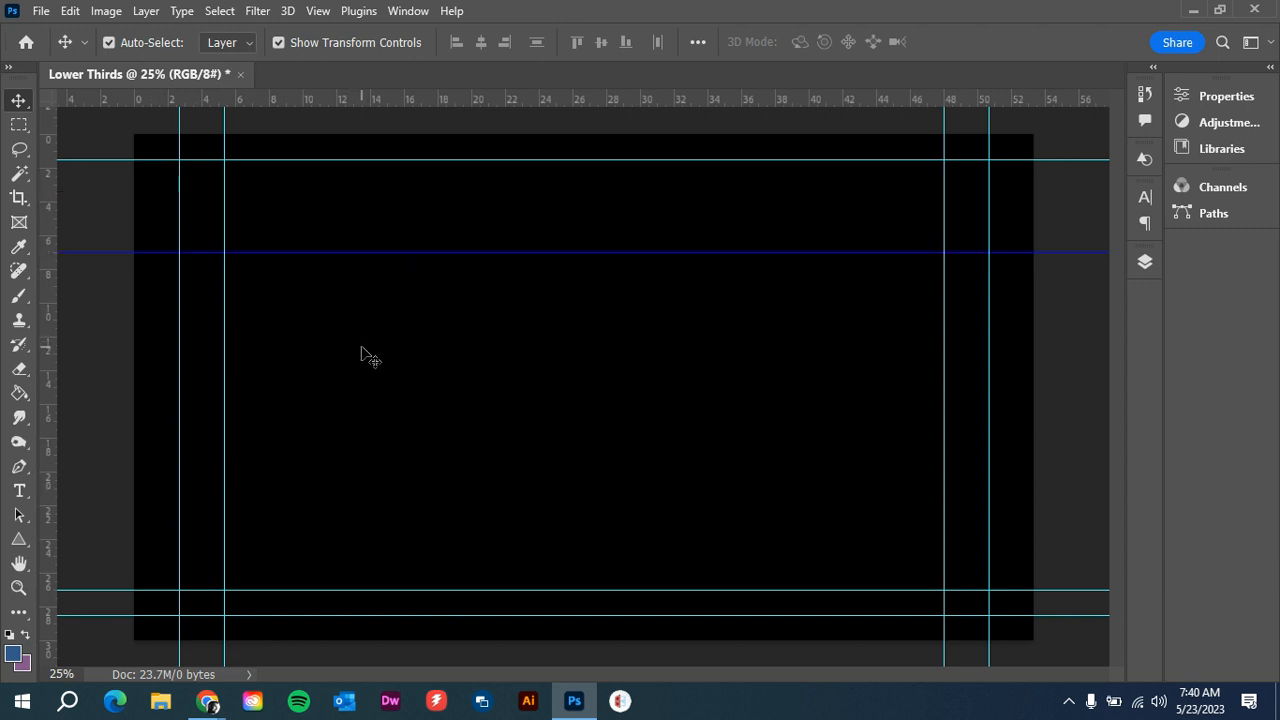
pyautogui.click(362, 348)
pyautogui.hotkey('ctrl', 'z')
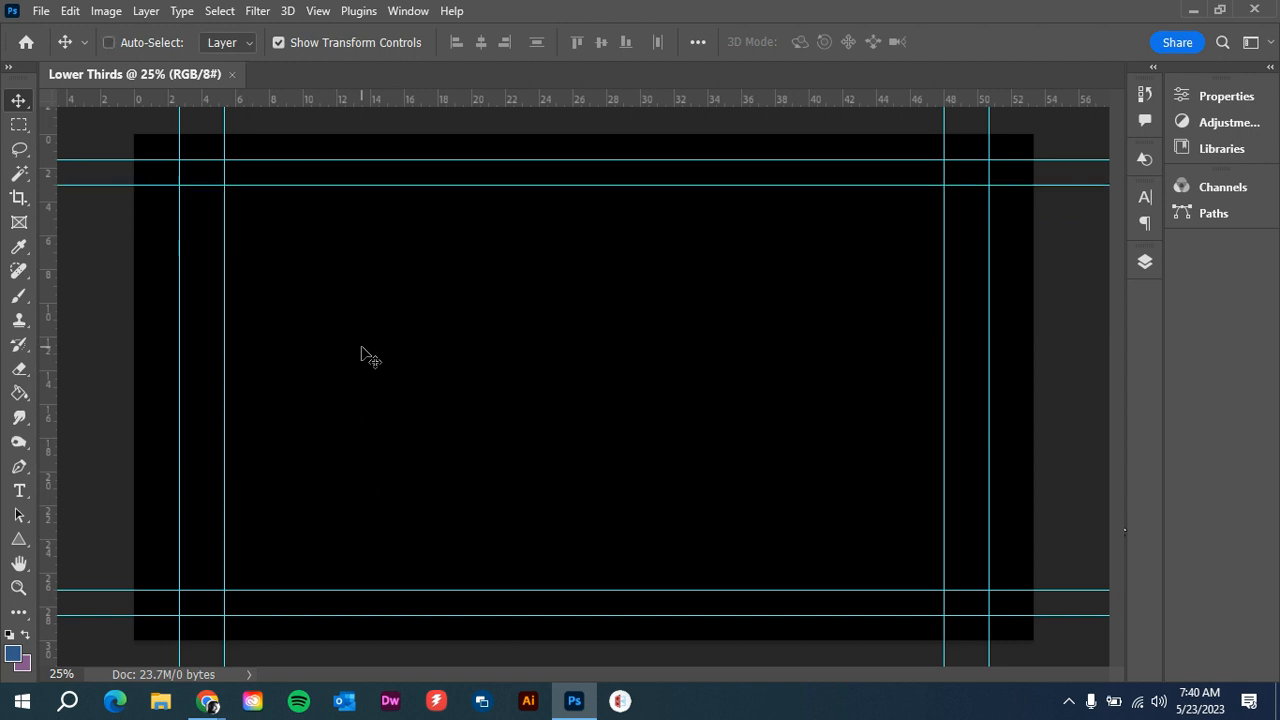
# - Lock the guides so they cannot be moved
pyautogui.click(318, 10)
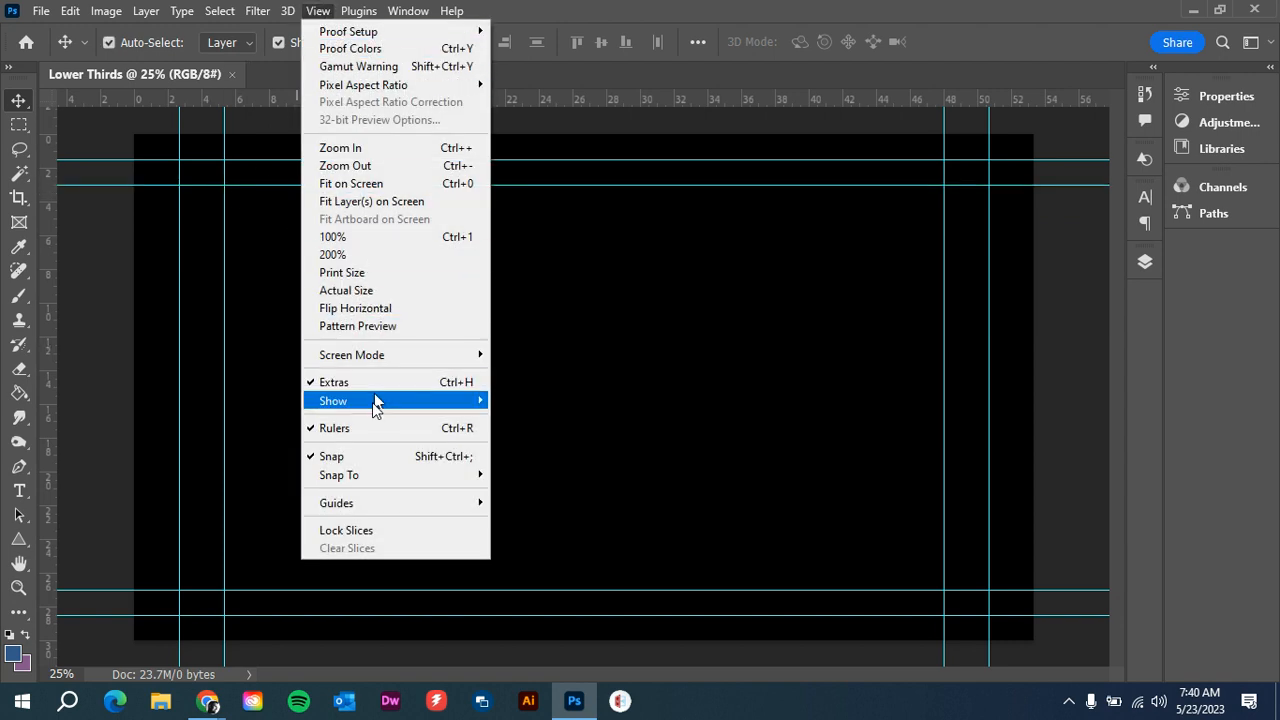
pyautogui.moveTo(369, 500)
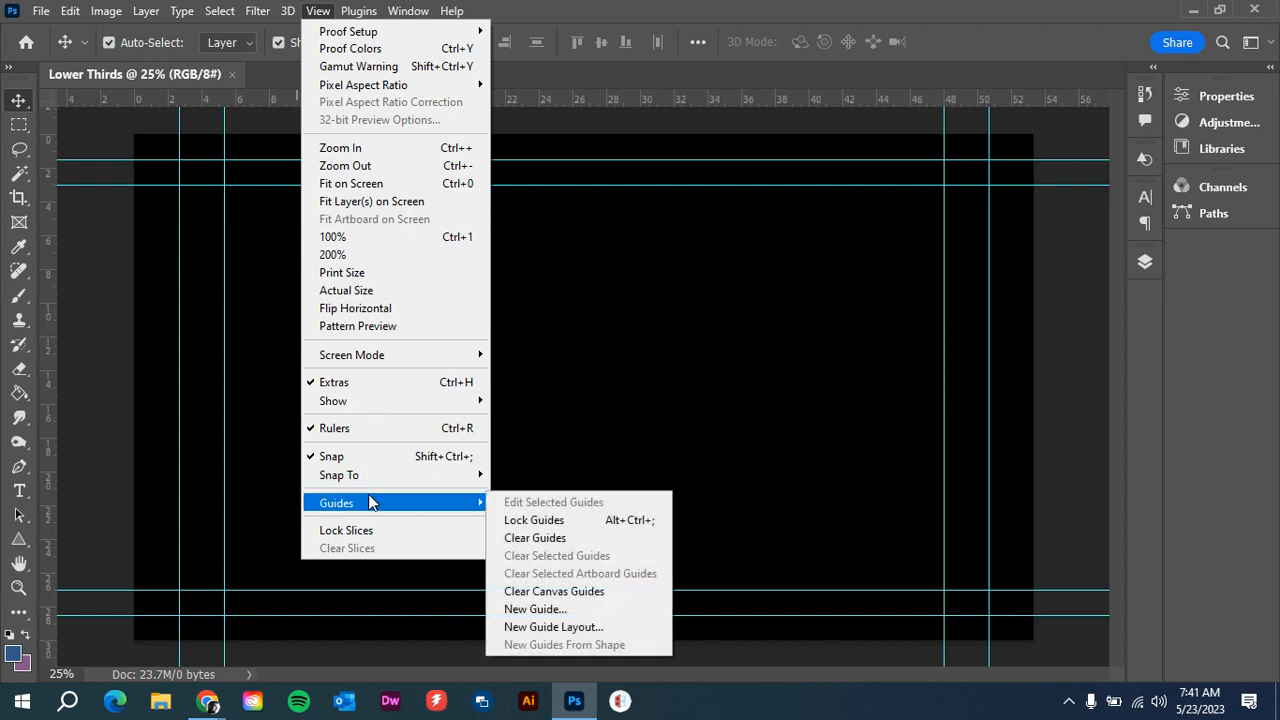
pyautogui.click(576, 523)
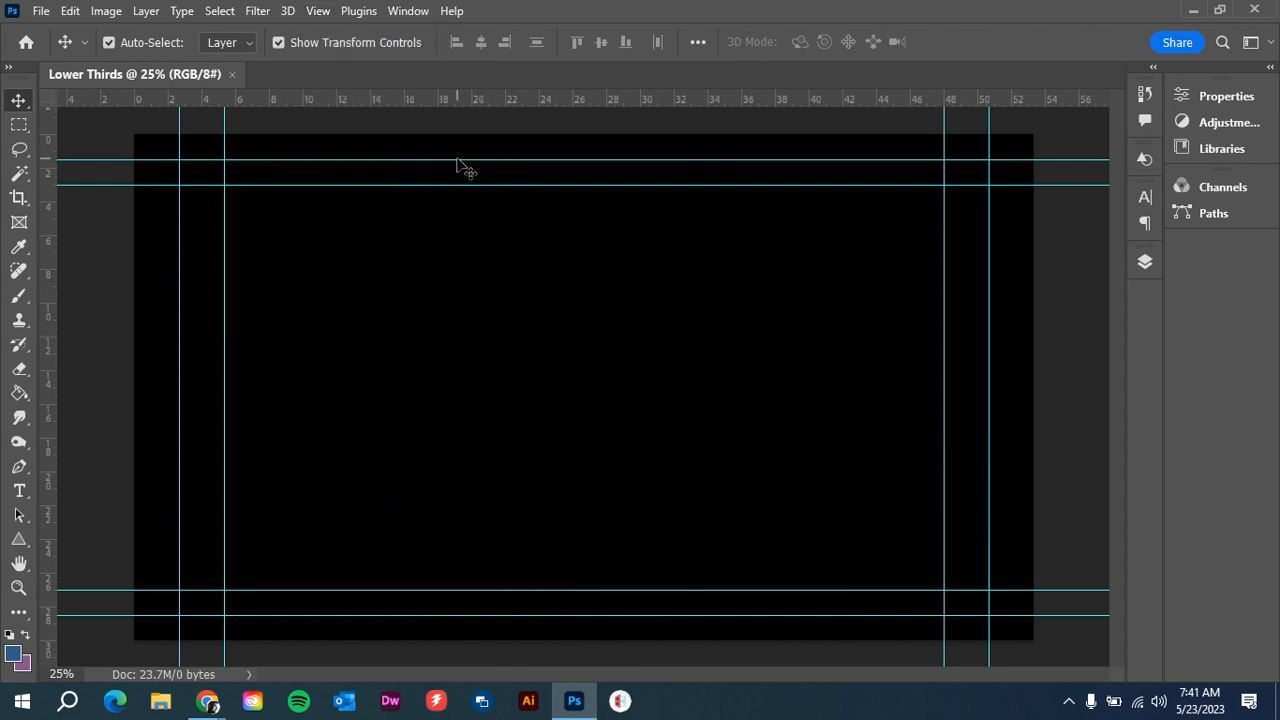
# - Try to move the uppermost horizontal guide to test the lock, and check the Background layer in the layer list
pyautogui.moveTo(457, 163); pyautogui.dragTo(466, 200)
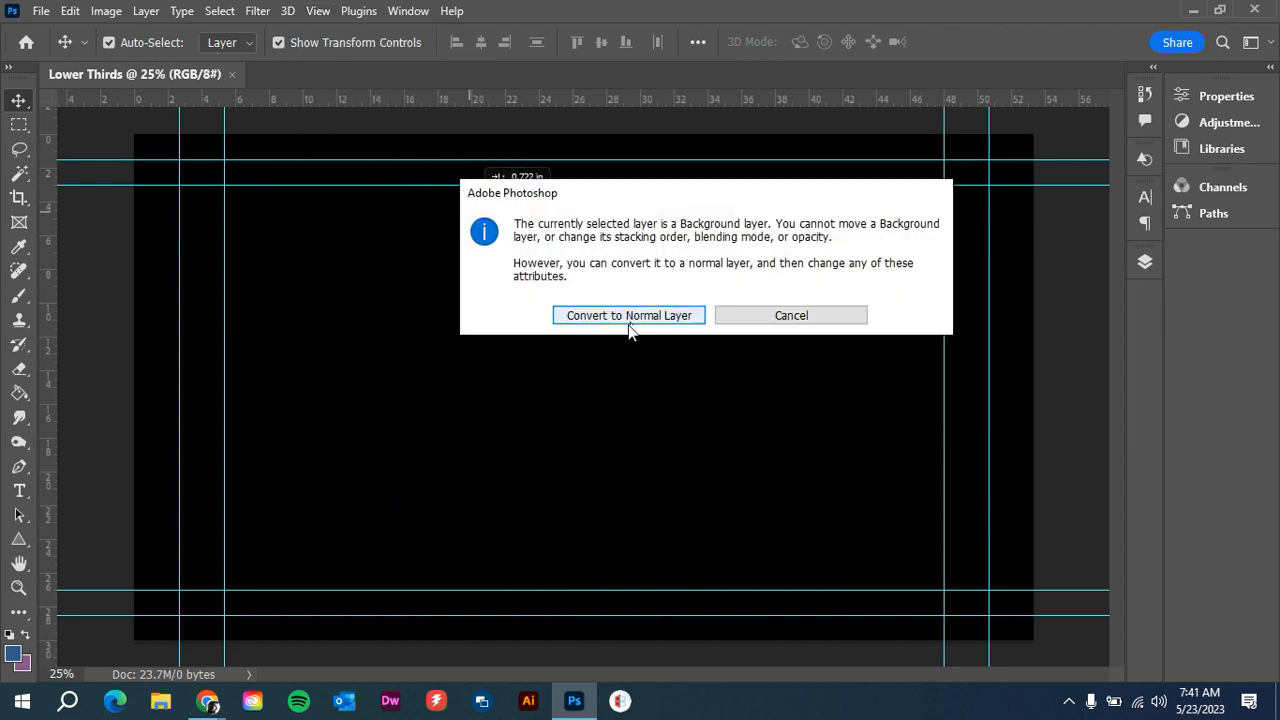
pyautogui.click(630, 326)
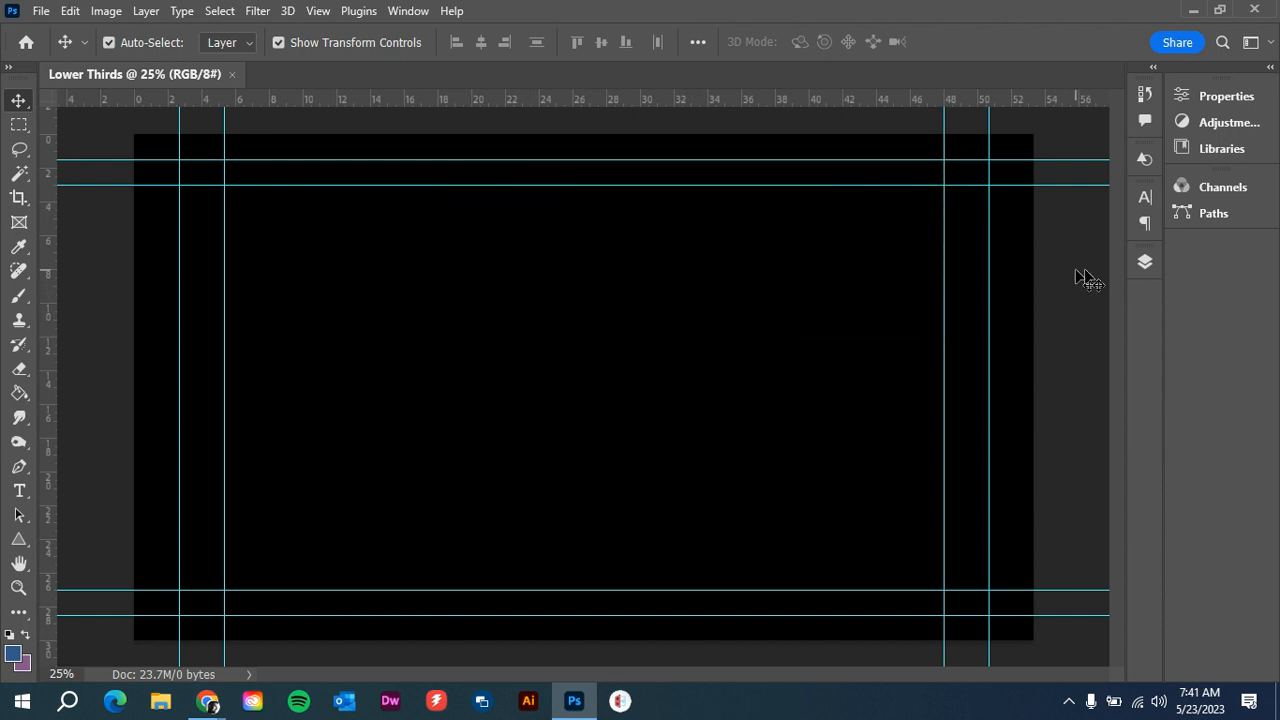
pyautogui.click(1145, 261)
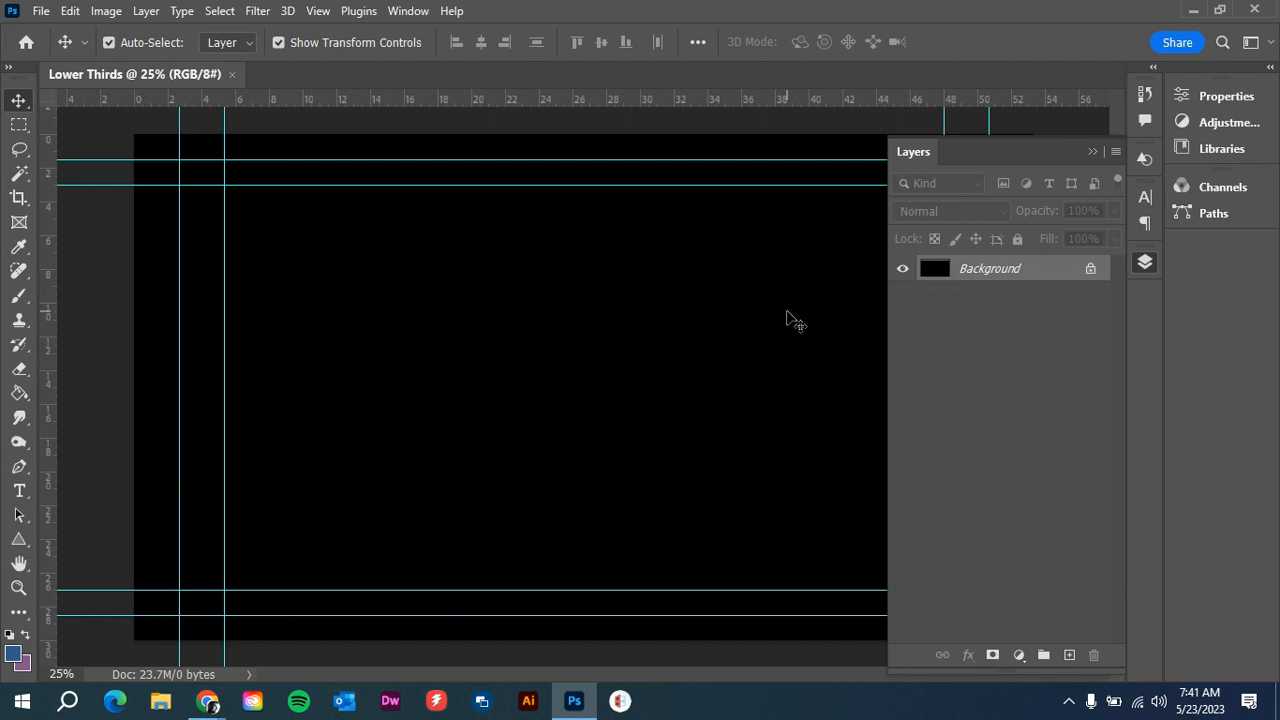
pyautogui.click(1090, 151)
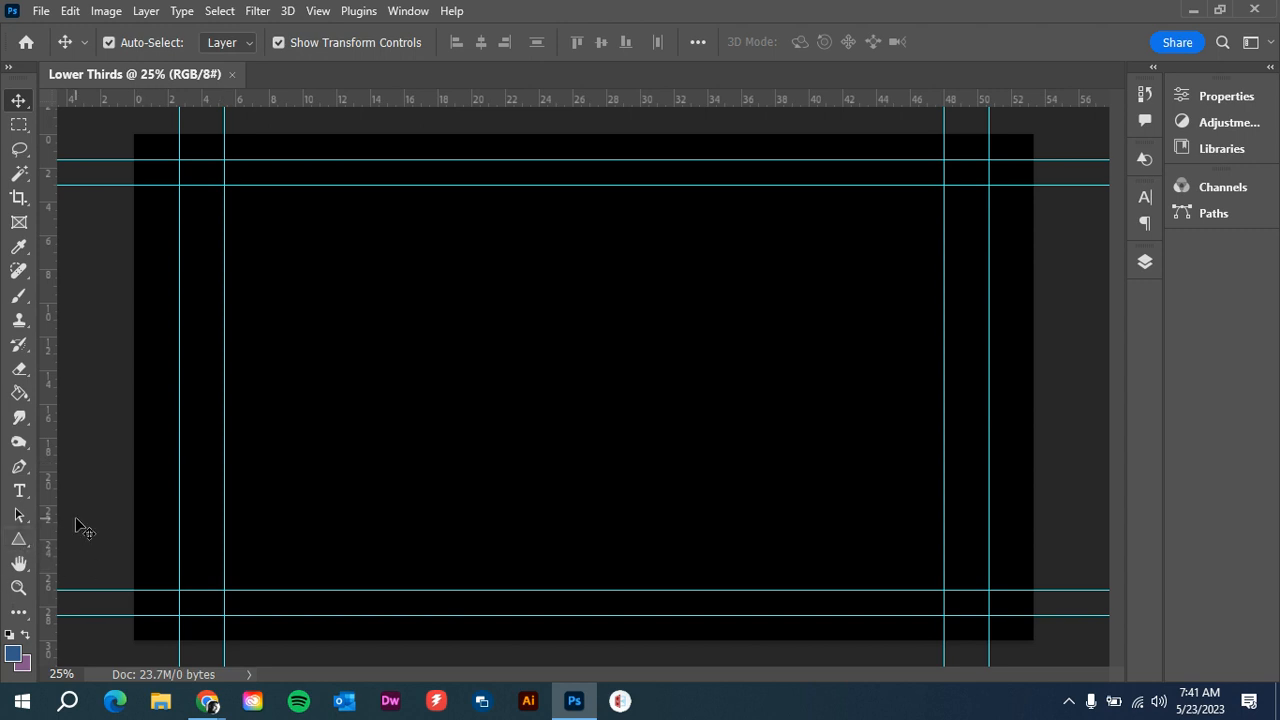
# - Start a rectangle on the canvas with the Rectangle tool, setting its width to 1000 px and height to 300 px
pyautogui.click(20, 541)
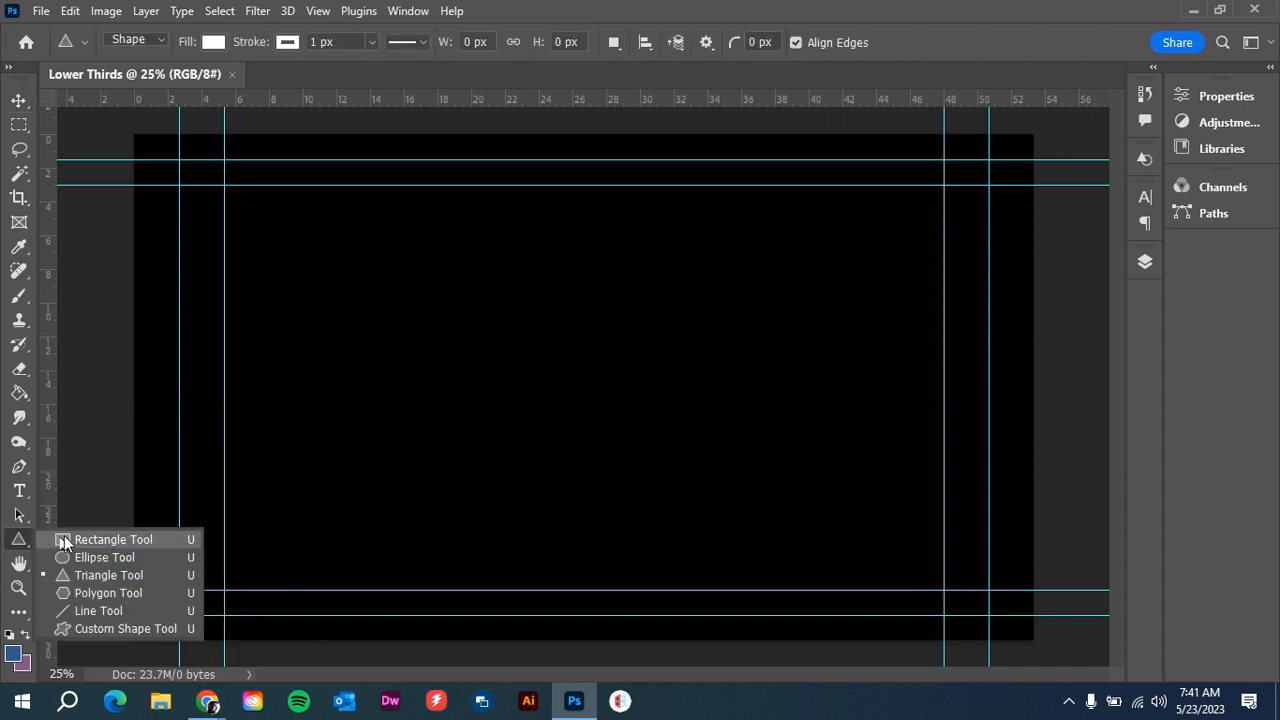
pyautogui.click(64, 537)
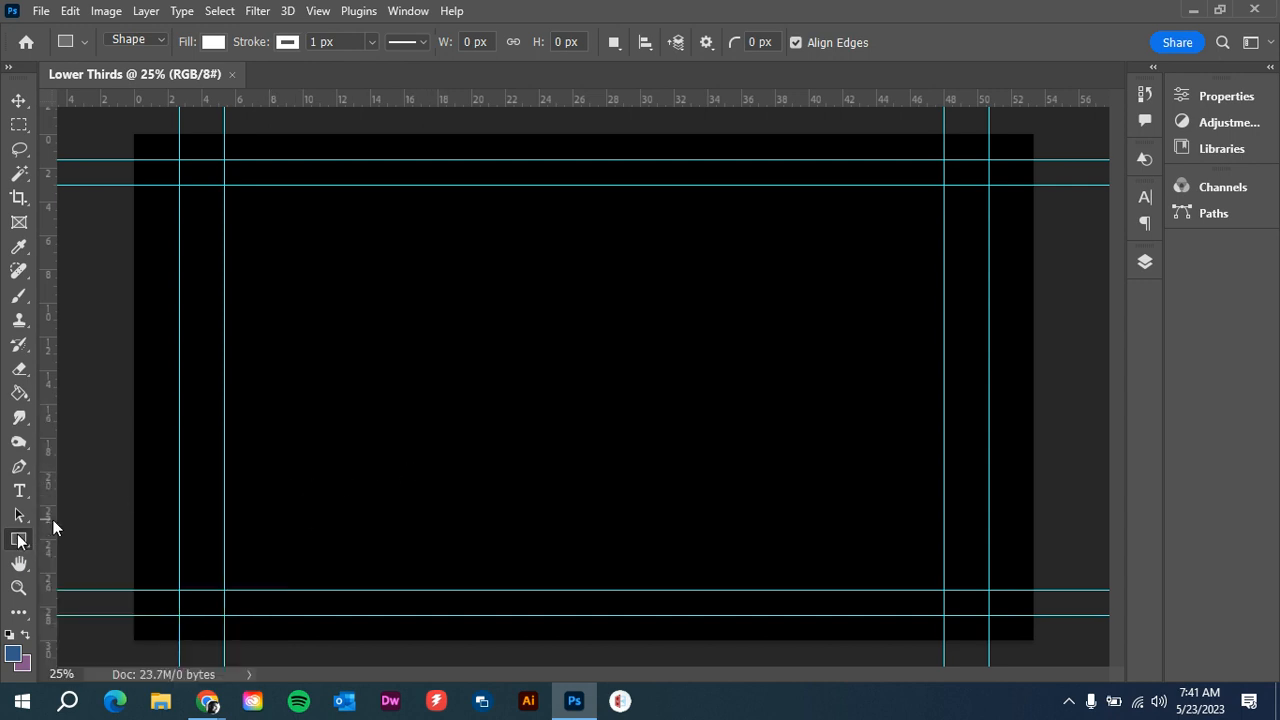
pyautogui.click(273, 472)
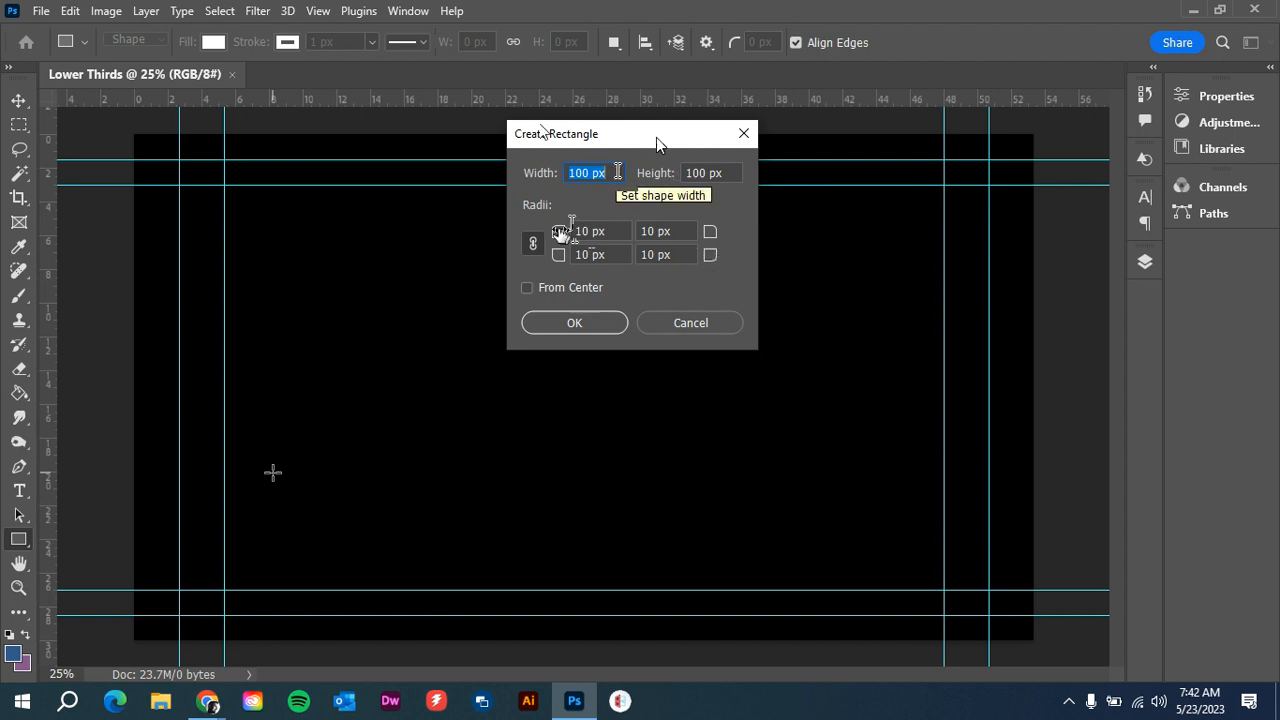
pyautogui.write('1000')
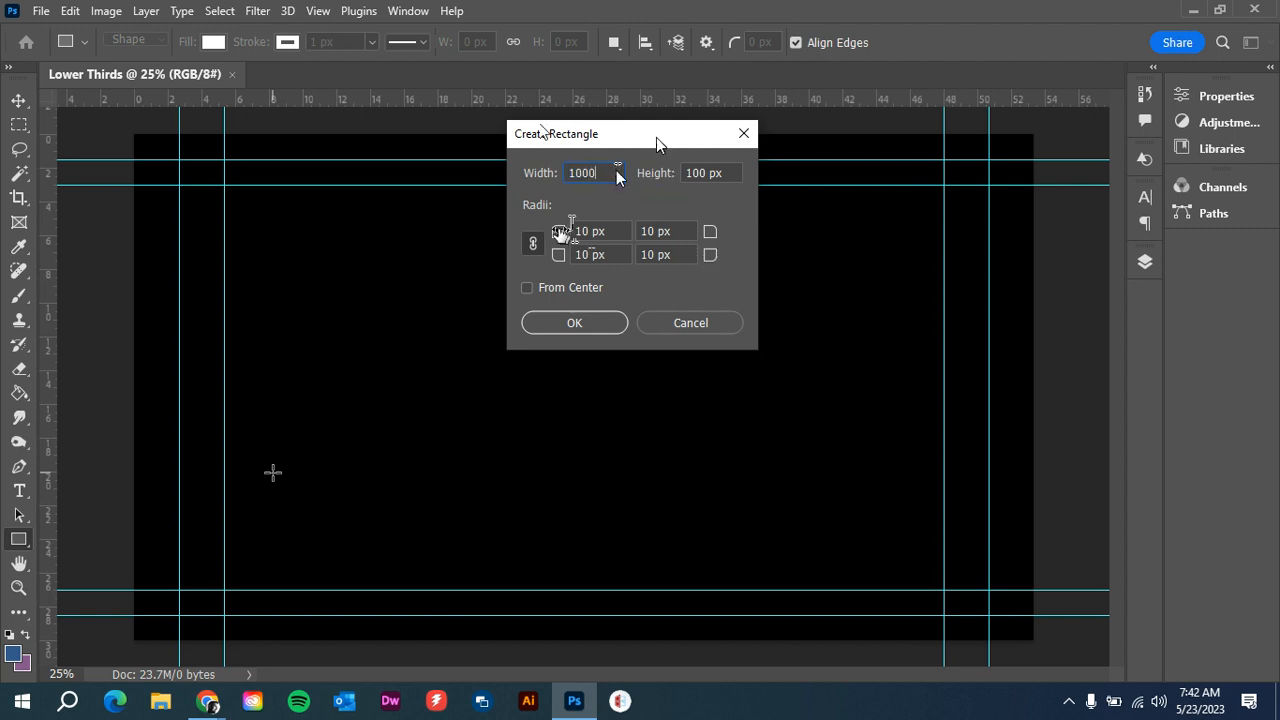
pyautogui.press('Tab')
pyautogui.write('300')
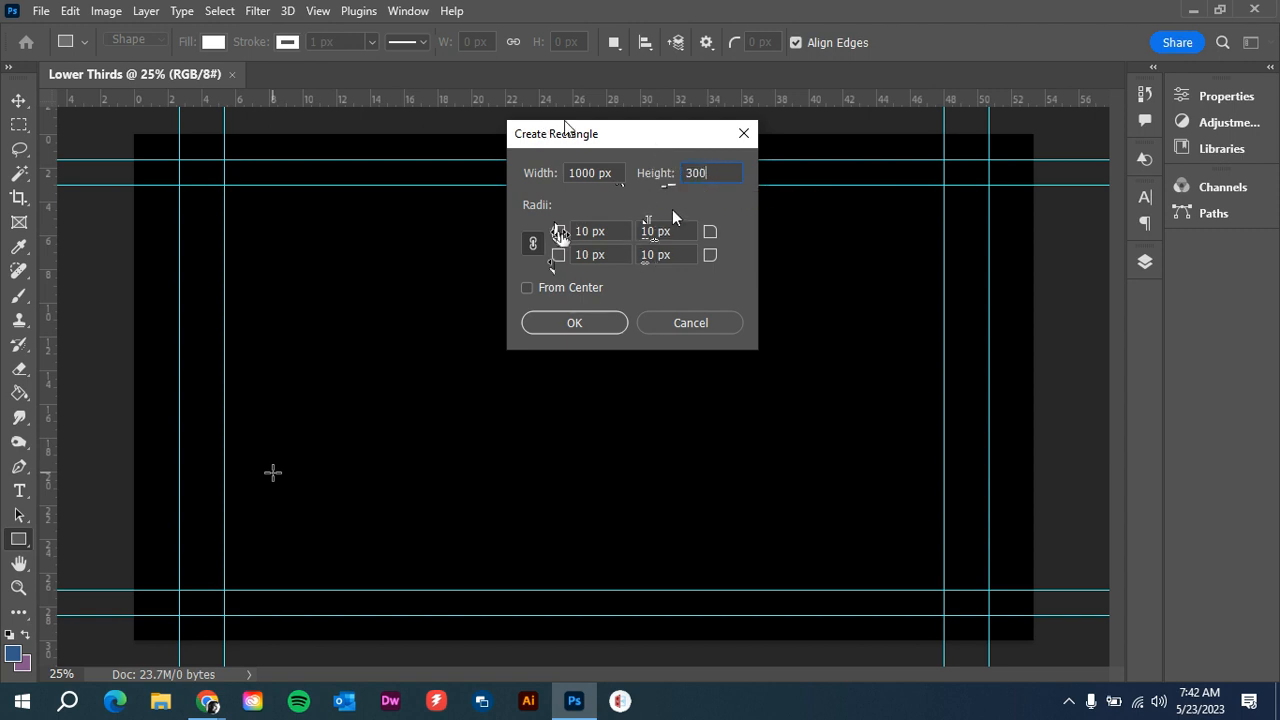
pyautogui.doubleClick(698, 174)
pyautogui.click(698, 174)
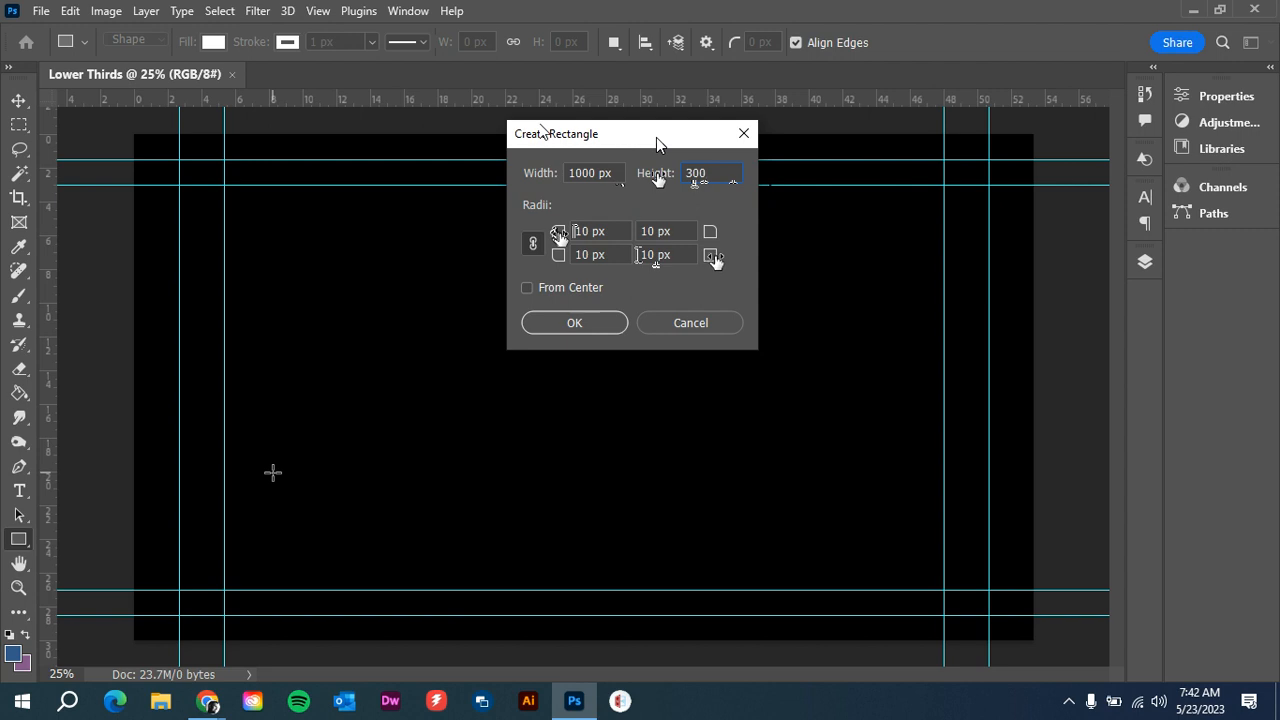
# - Try linked corner radii of 7 px and 52 px for the new rectangle
pyautogui.moveTo(716, 262); pyautogui.dragTo(684, 262)
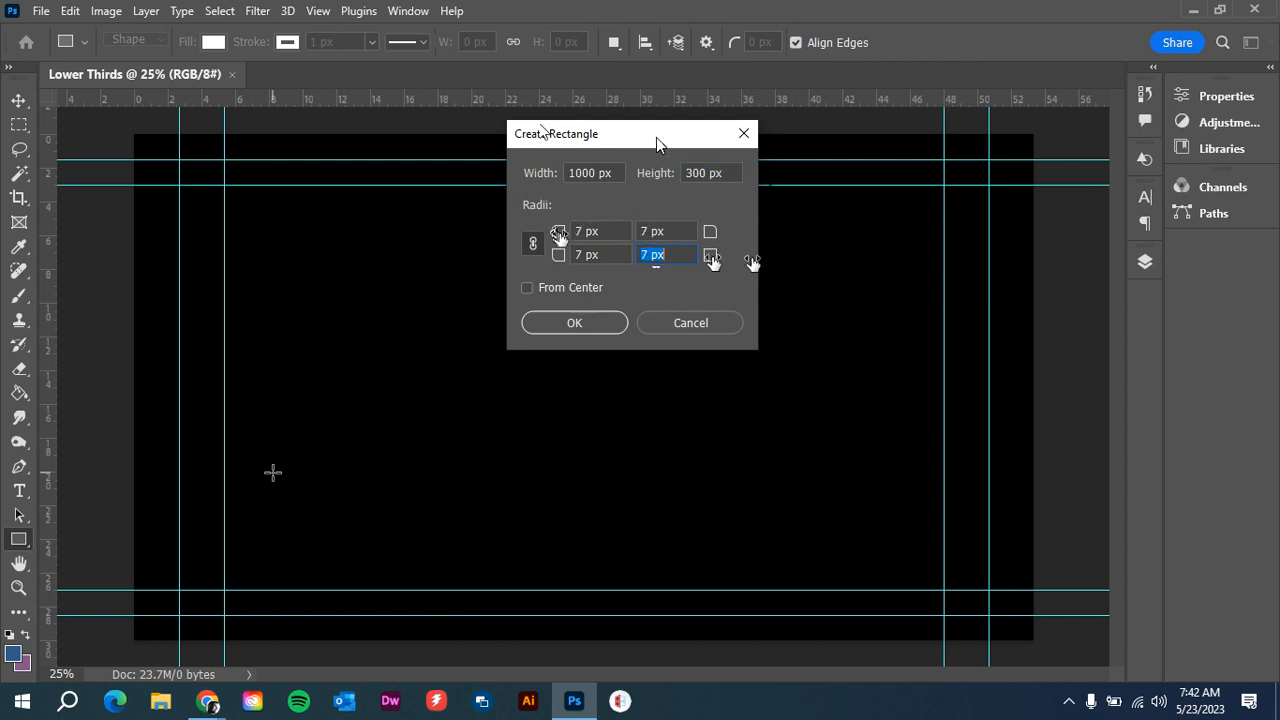
pyautogui.press('Tab')
pyautogui.moveTo(710, 262); pyautogui.dragTo(741, 264)
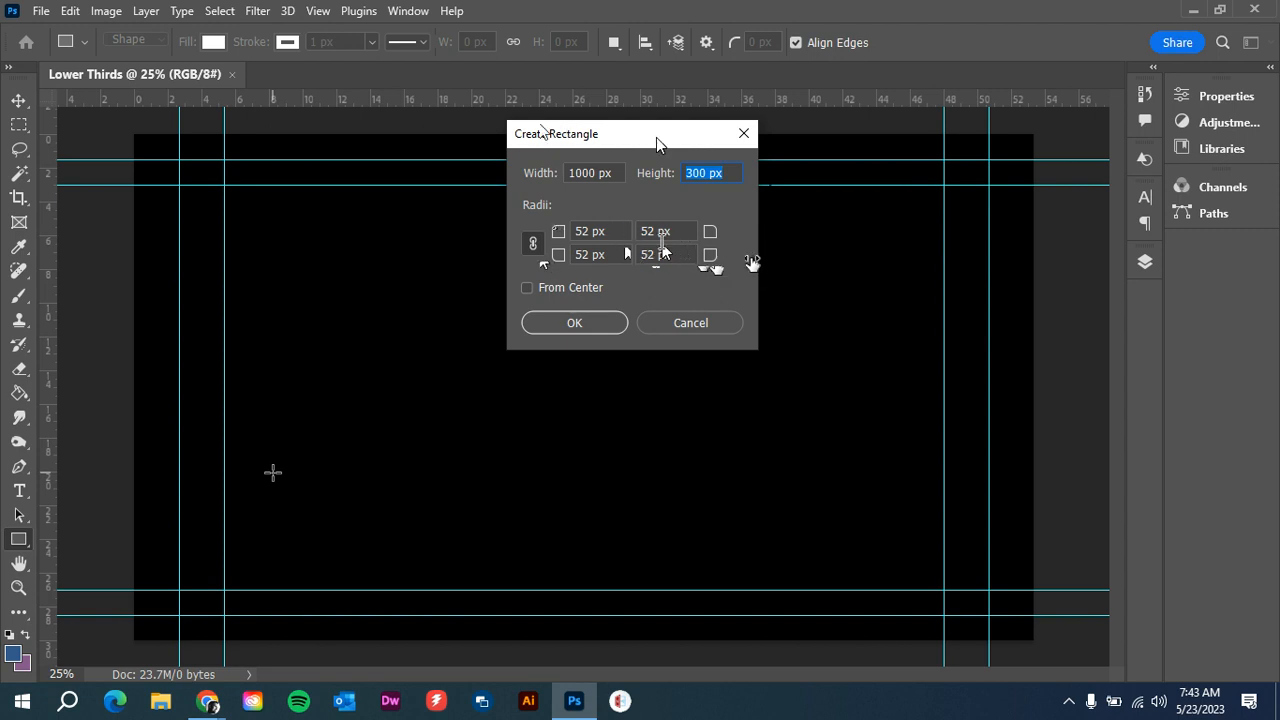
# - Set the linked corner radii of the new rectangle to 10 px
pyautogui.moveTo(602, 231); pyautogui.dragTo(550, 240)
pyautogui.write('10x')
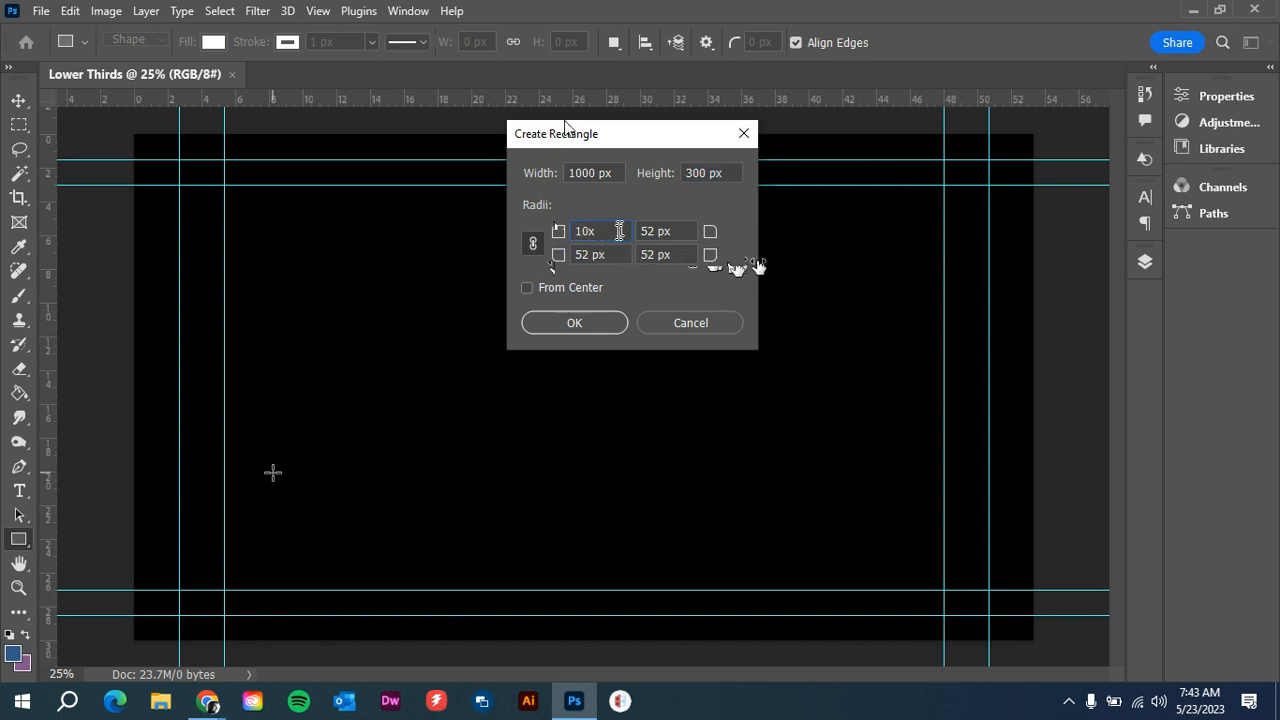
pyautogui.press('Delete')
pyautogui.write('p')
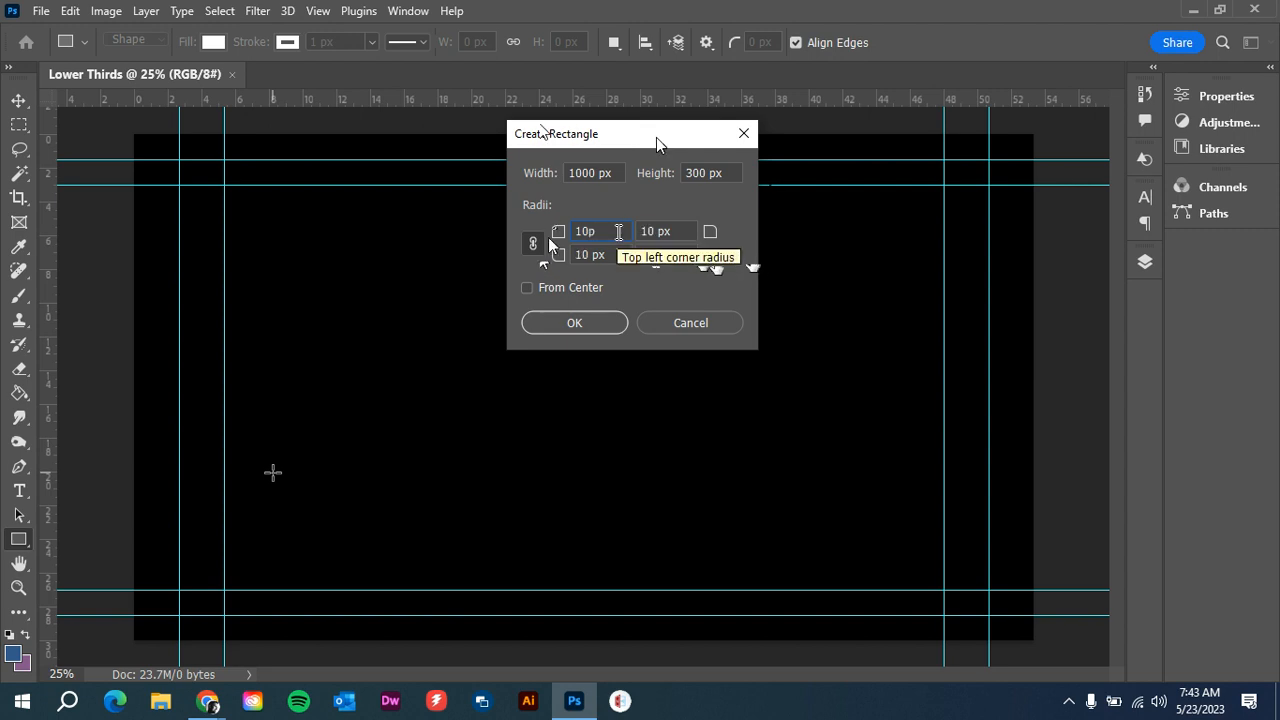
pyautogui.write('x')
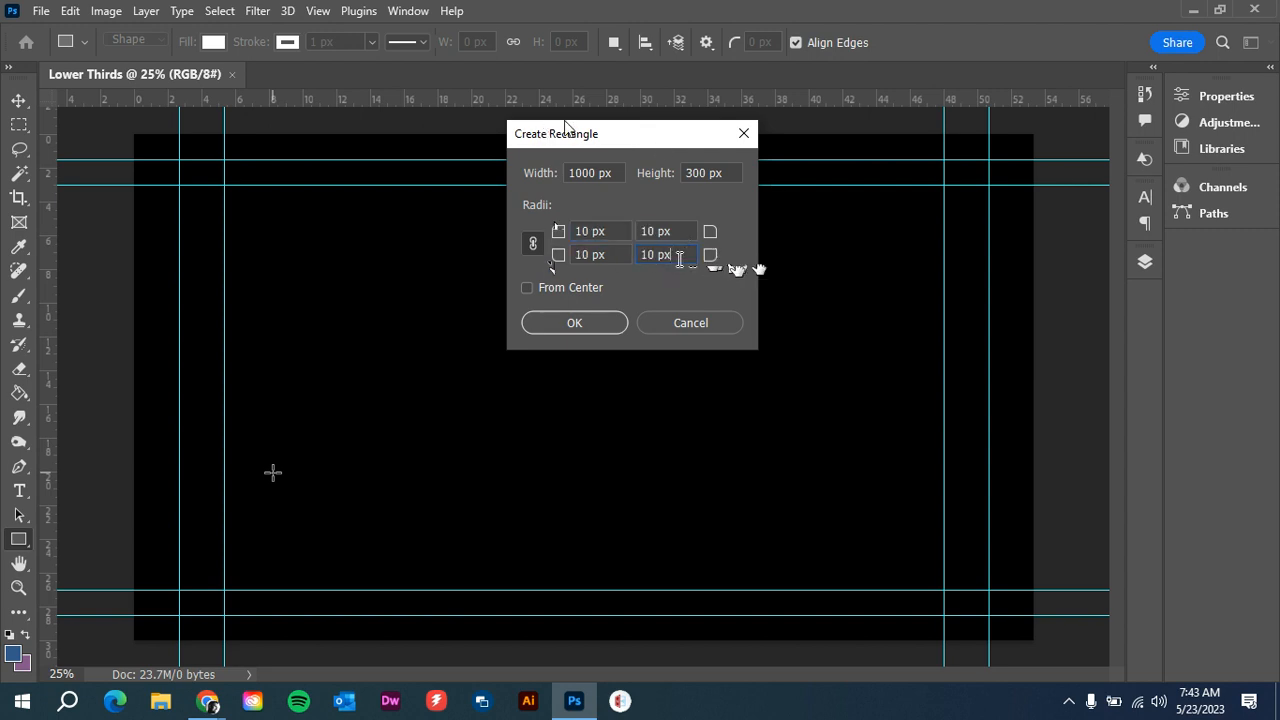
# - Unlink the corner radii, set the bottom-right radius to 300 px, and create the rectangle
pyautogui.click(533, 248)
pyautogui.click(534, 248)
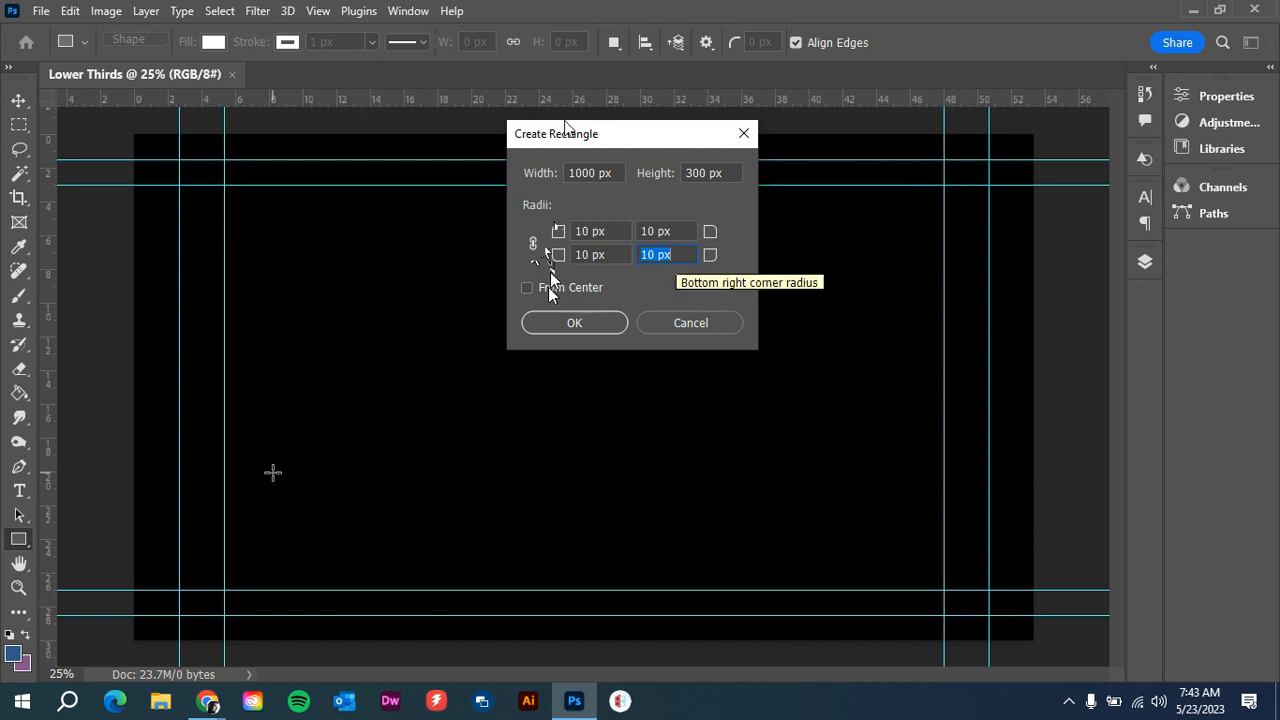
pyautogui.write('300')
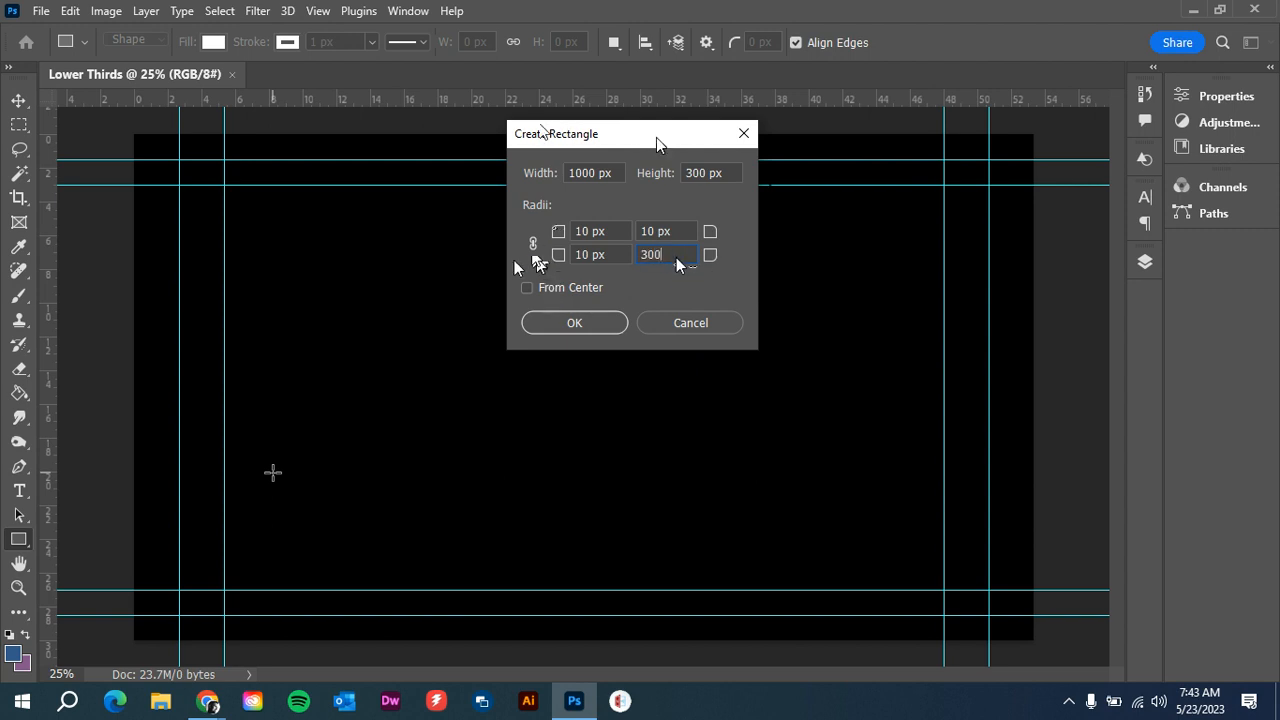
pyautogui.click(669, 281)
pyautogui.click(573, 322)
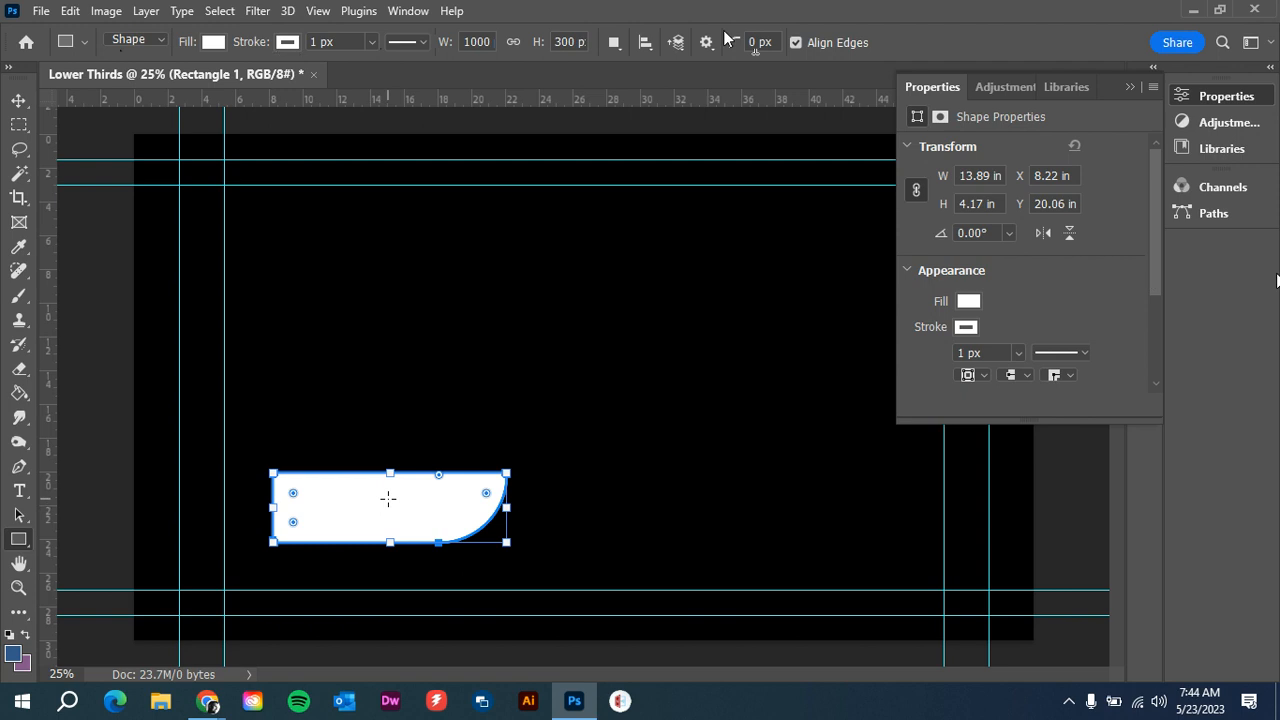
# - Fill the rectangle with a custom bright magenta, fd00fa
pyautogui.click(210, 42)
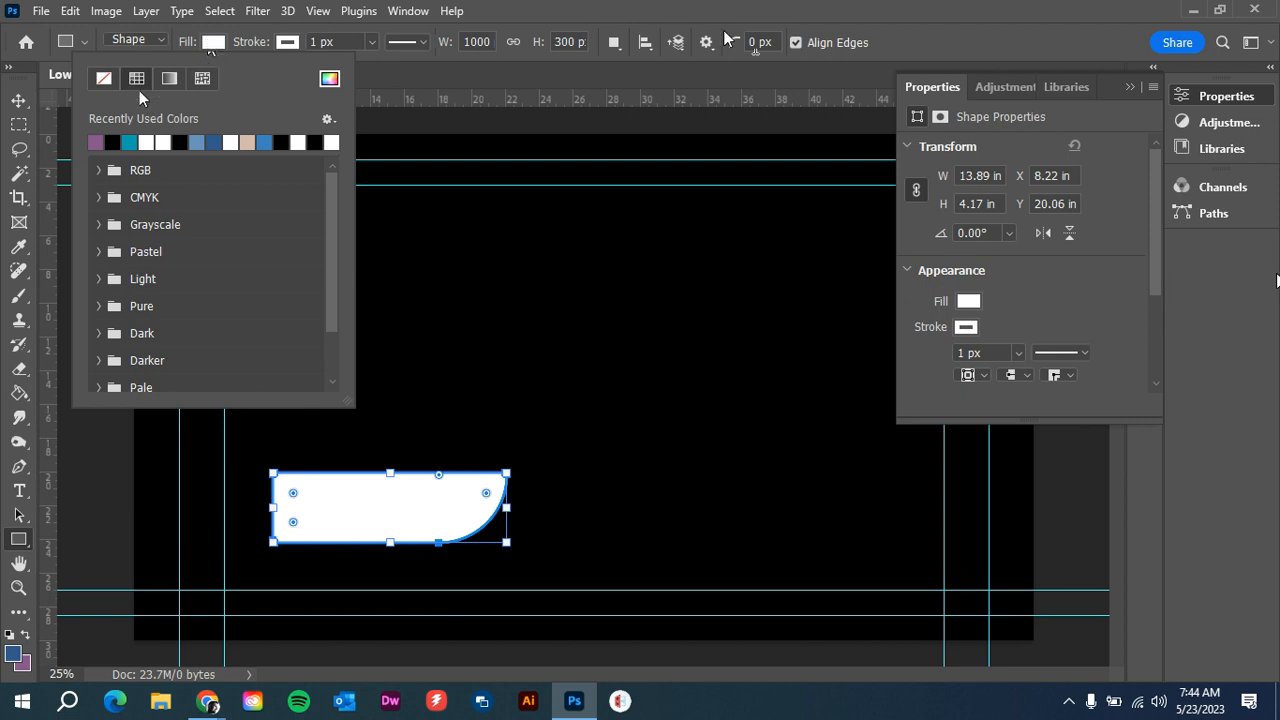
pyautogui.click(329, 80)
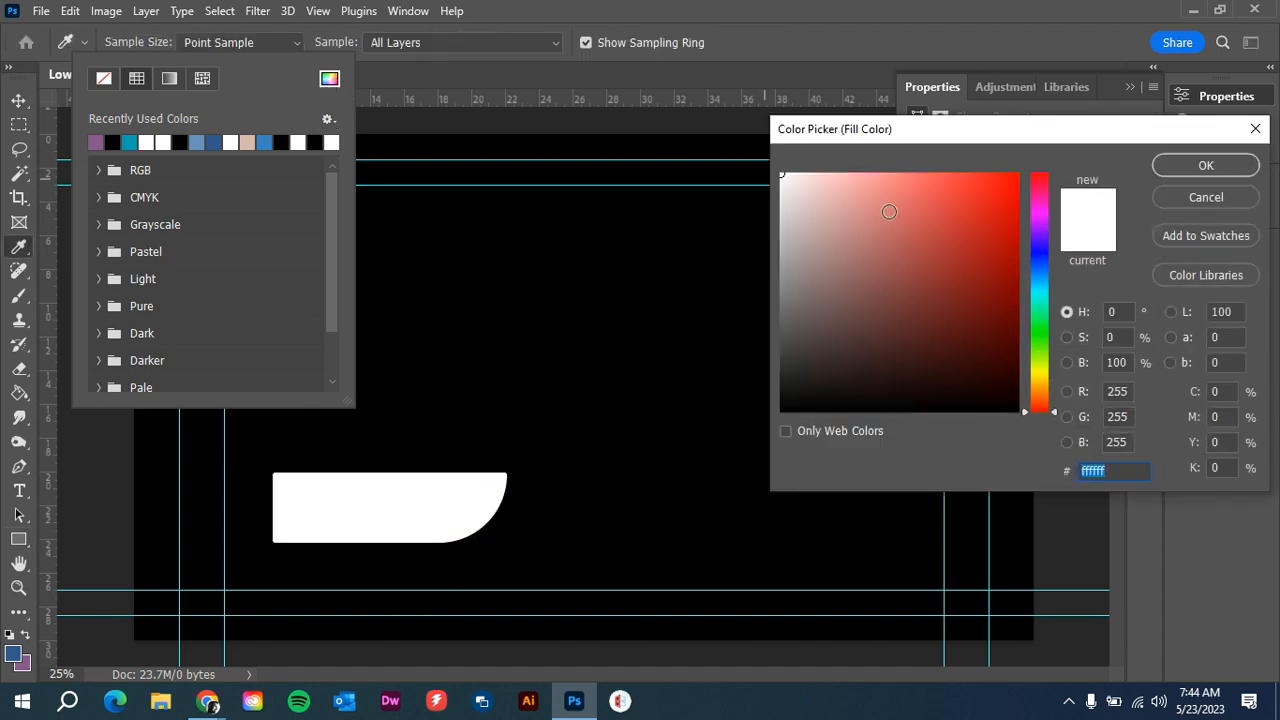
pyautogui.click(1041, 209)
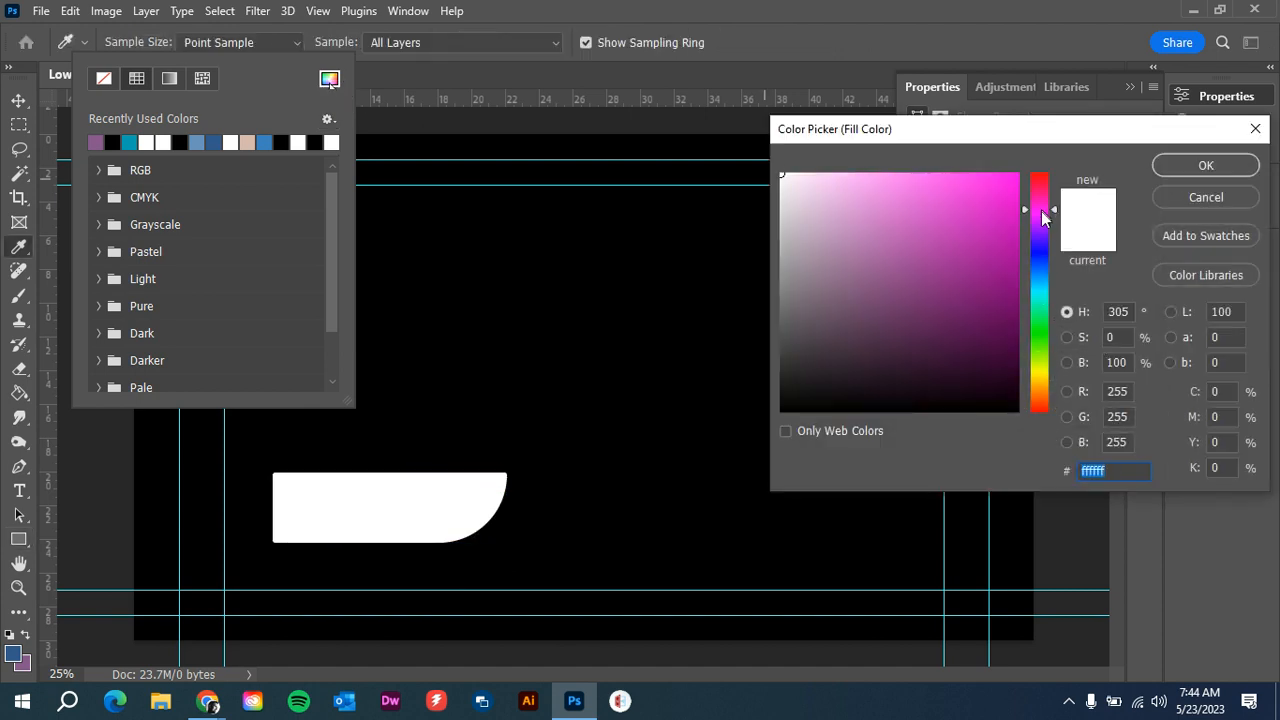
pyautogui.moveTo(1043, 210); pyautogui.dragTo(1030, 172)
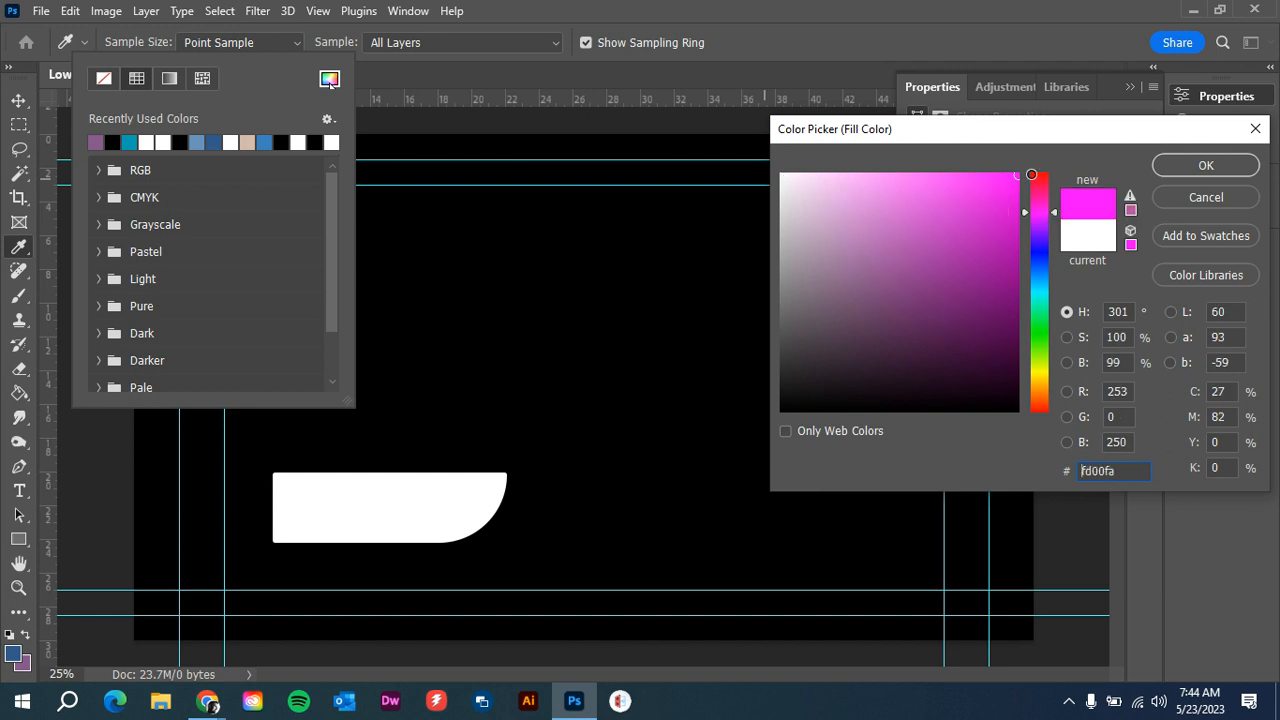
pyautogui.click(1190, 170)
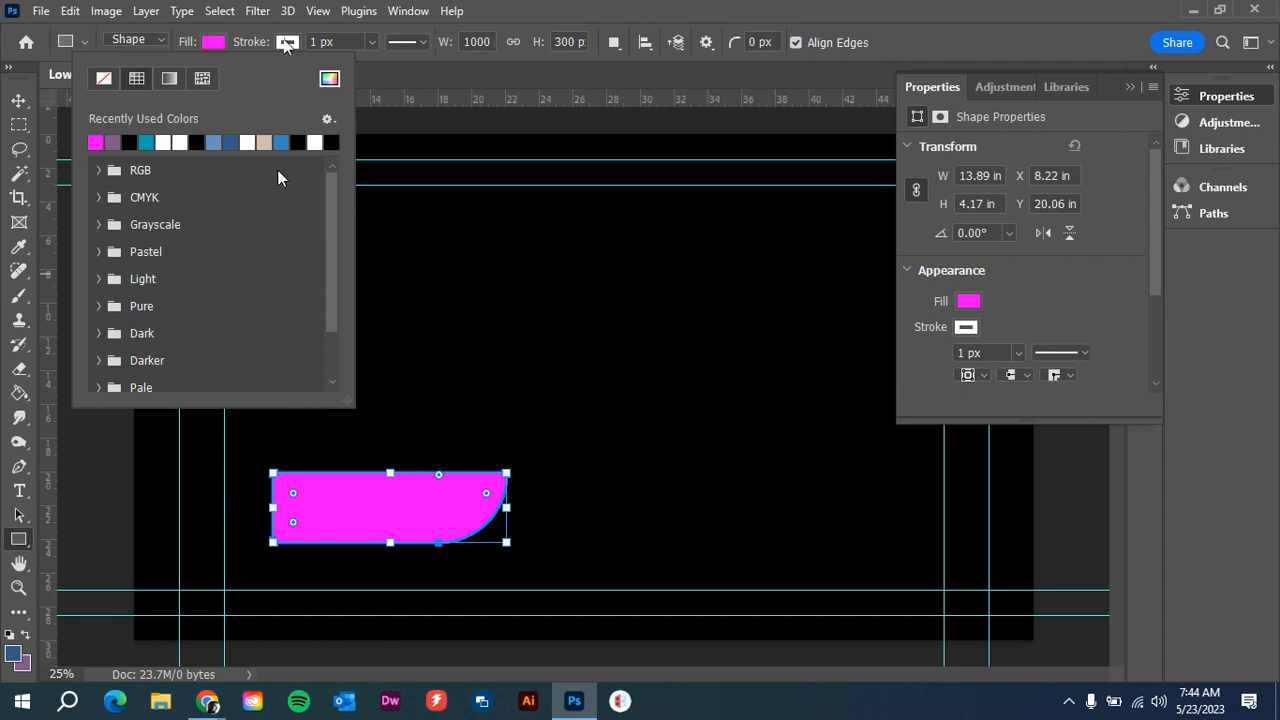
# - Try to set the rectangle's stroke width to 25 px in the Rectangle tool's options
pyautogui.click(352, 42)
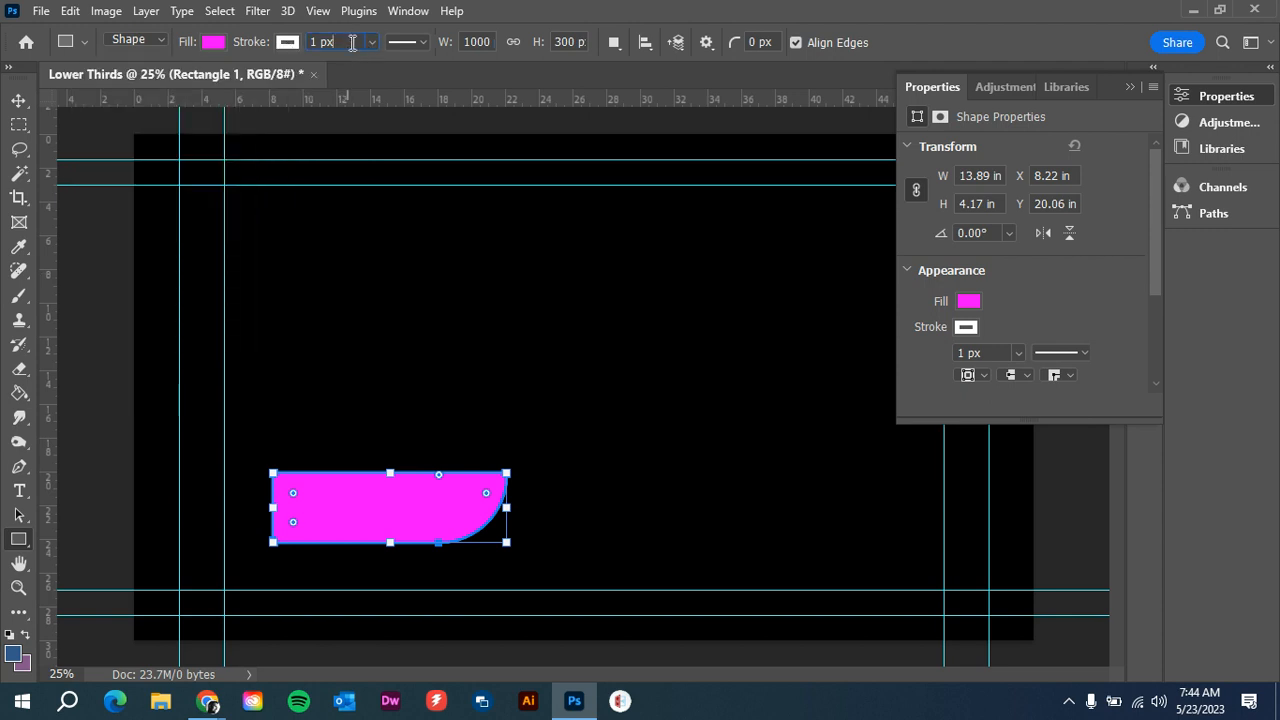
pyautogui.scroll(6, 340, 46)
pyautogui.scroll(3, 348, 46)
pyautogui.scroll(1, 345, 46)
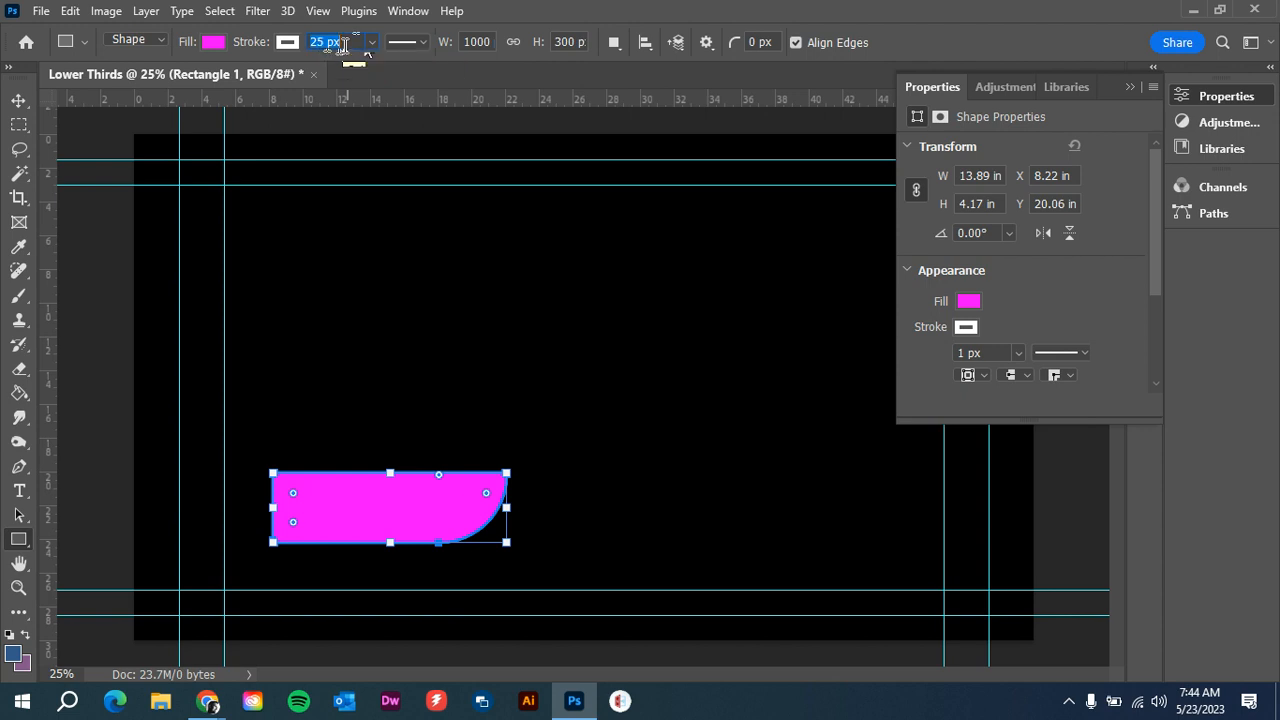
# - Reselect the rectangle with the Move tool and set its stroke color to the bright blue 00baff
pyautogui.click(18, 100)
pyautogui.click(343, 364)
pyautogui.click(385, 503)
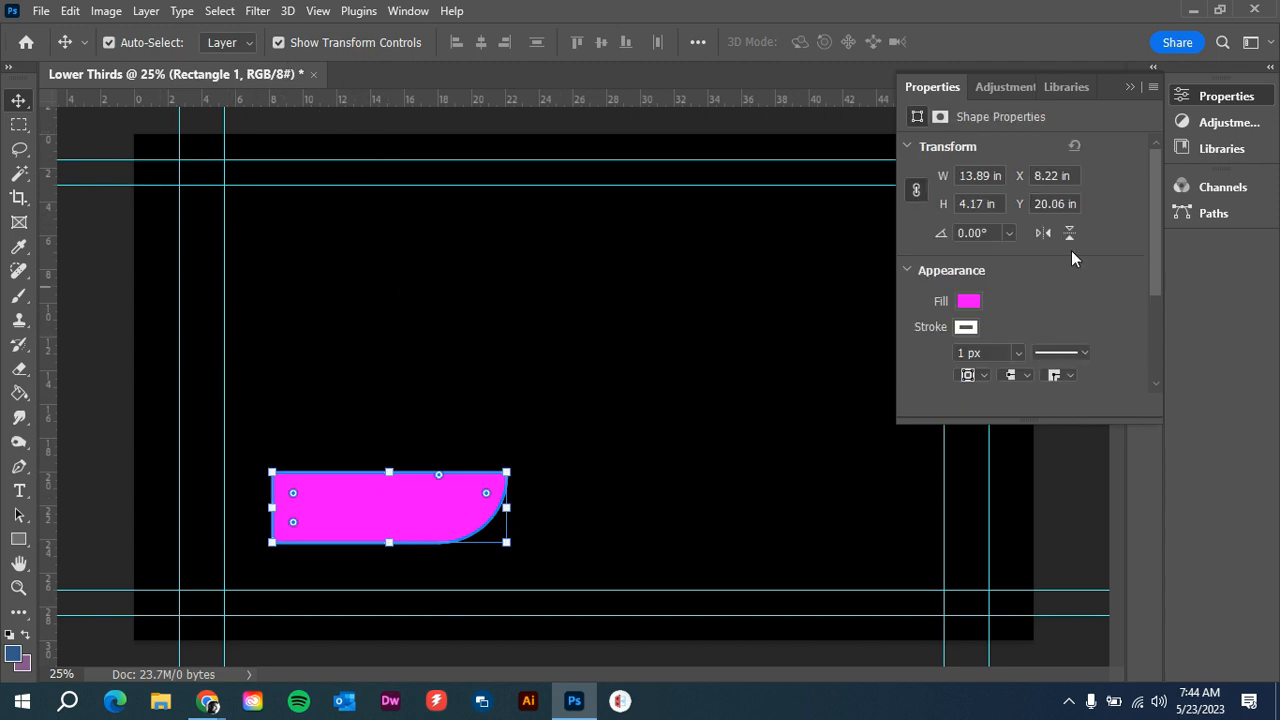
pyautogui.click(966, 327)
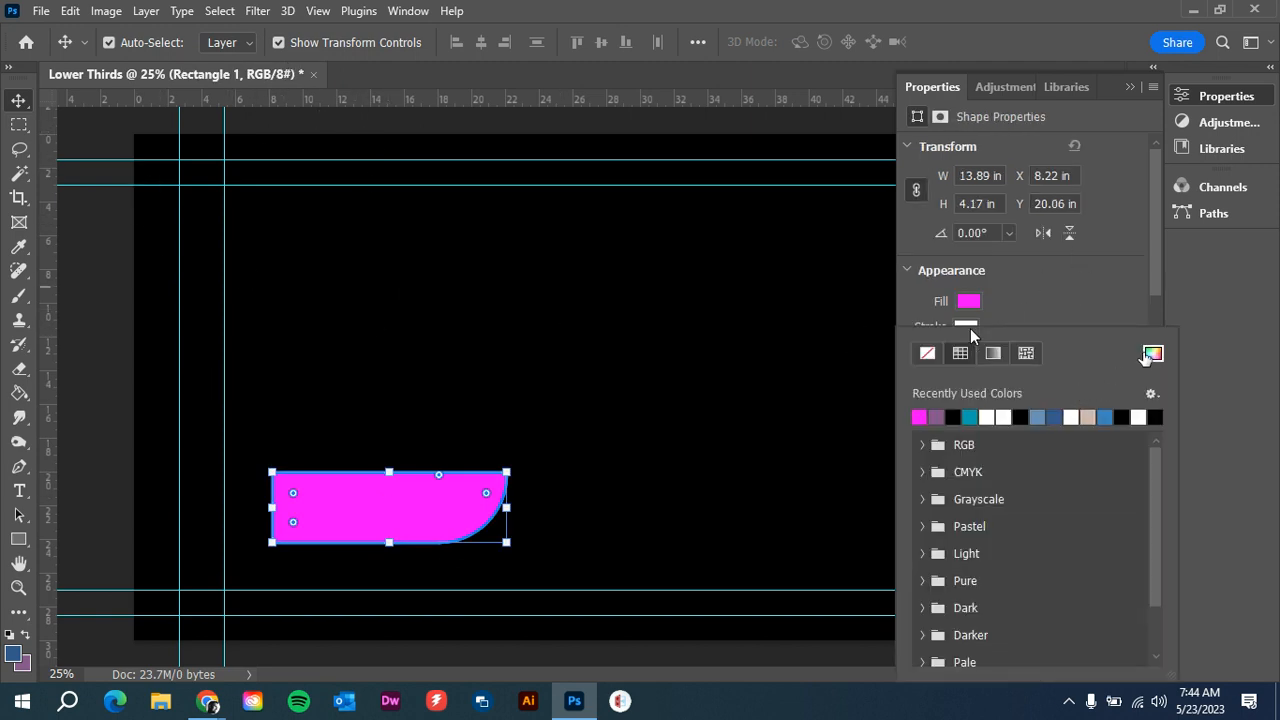
pyautogui.click(1153, 353)
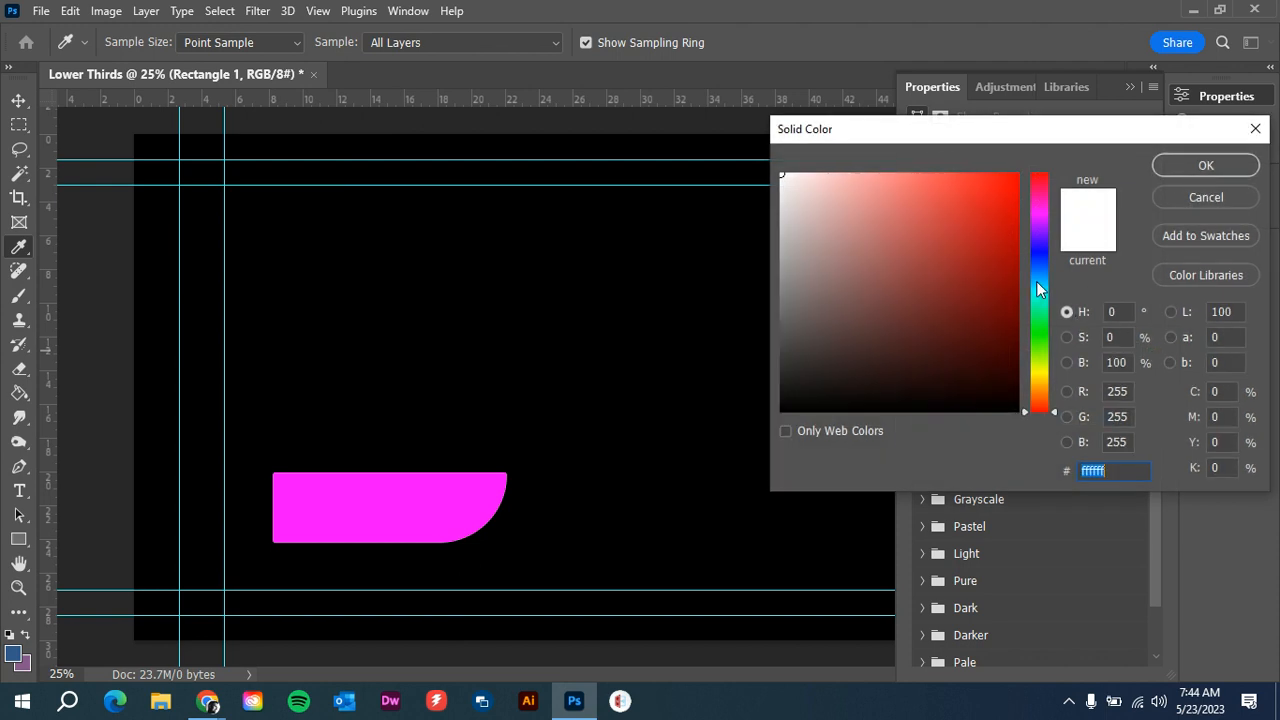
pyautogui.write('00baff')
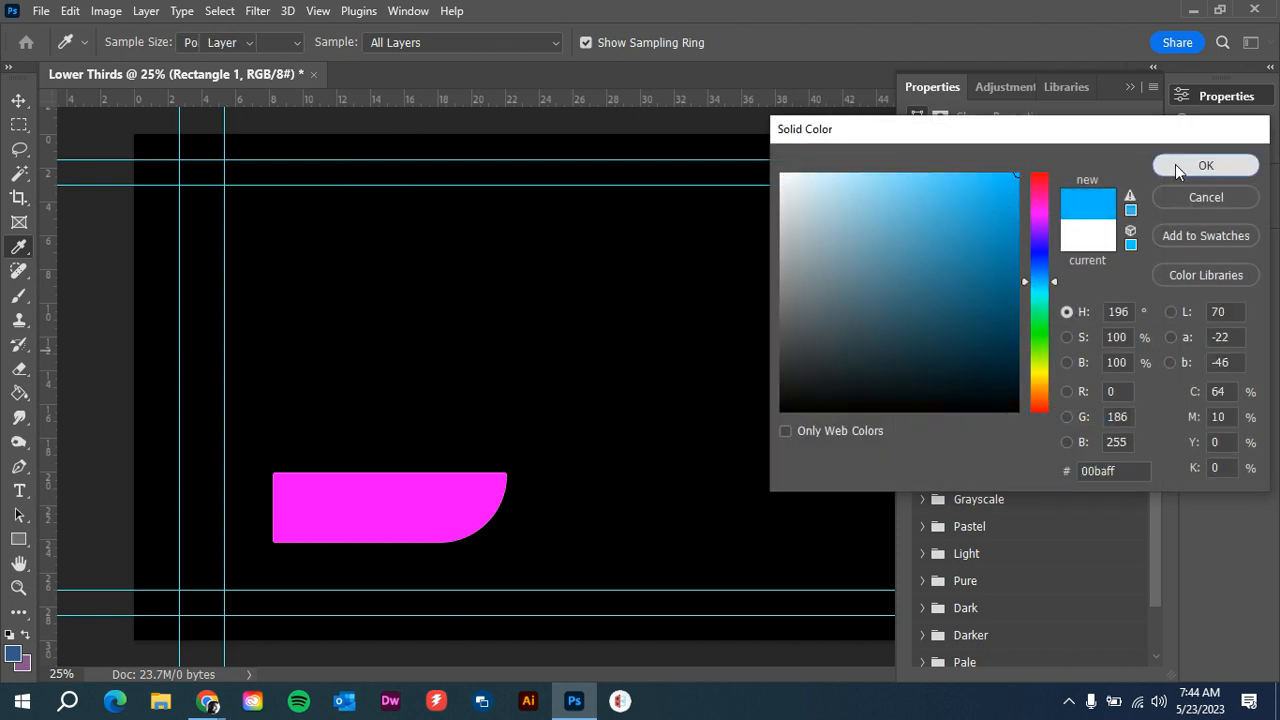
pyautogui.click(1175, 164)
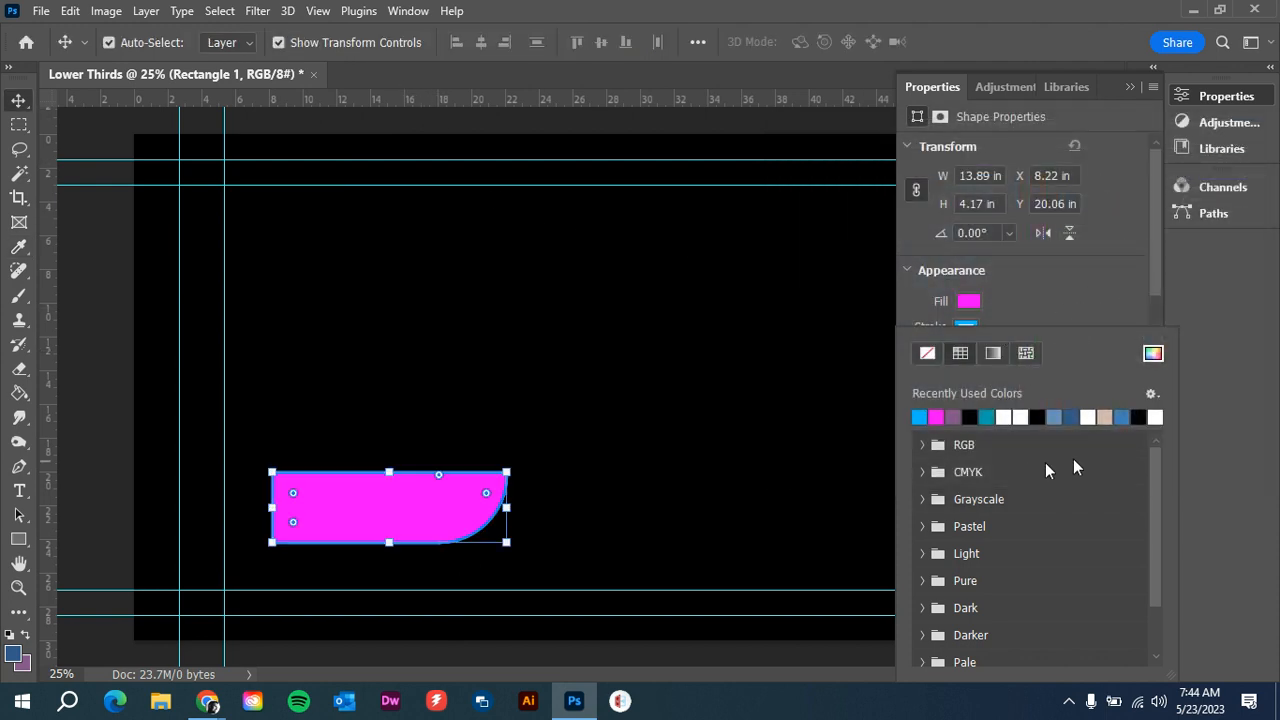
pyautogui.click(1029, 301)
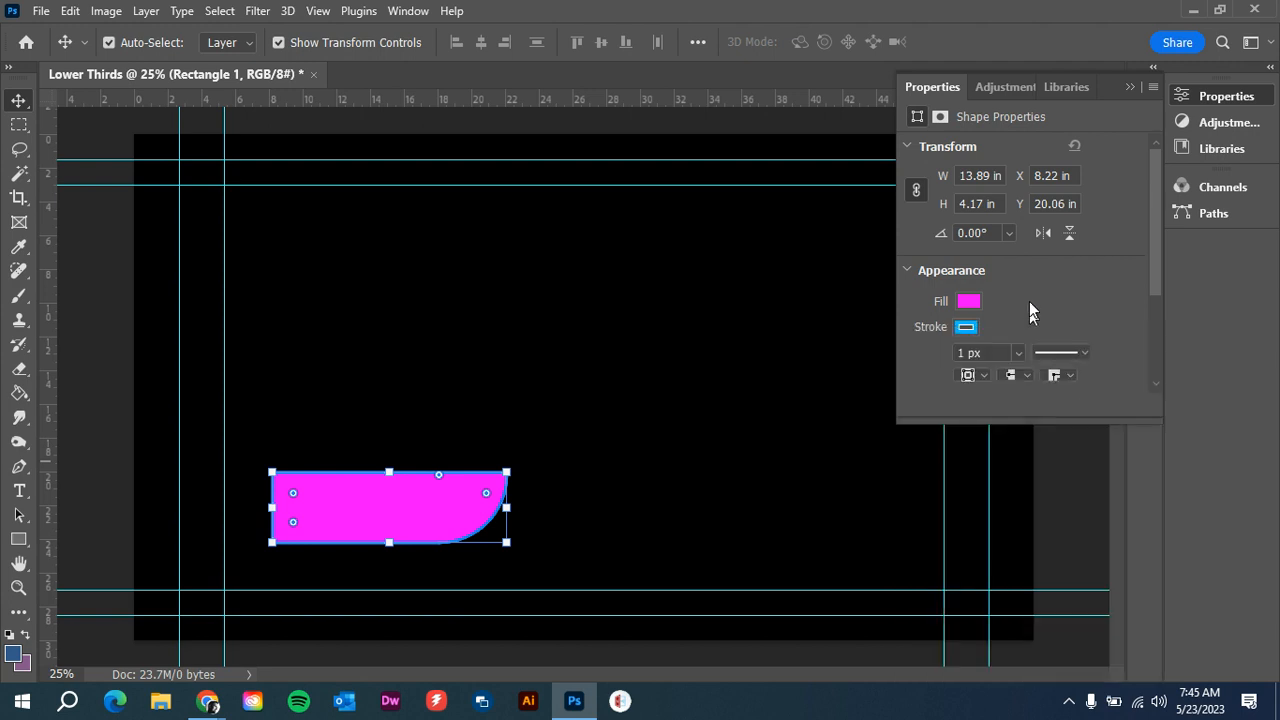
# - Try a 10 px stroke width on the rectangle, settle on 25 px, and check the outline with the shape deselected
pyautogui.click(1000, 353)
pyautogui.write('10')
pyautogui.press('Return')
pyautogui.write('25')
pyautogui.press('Return')
pyautogui.press('Return')
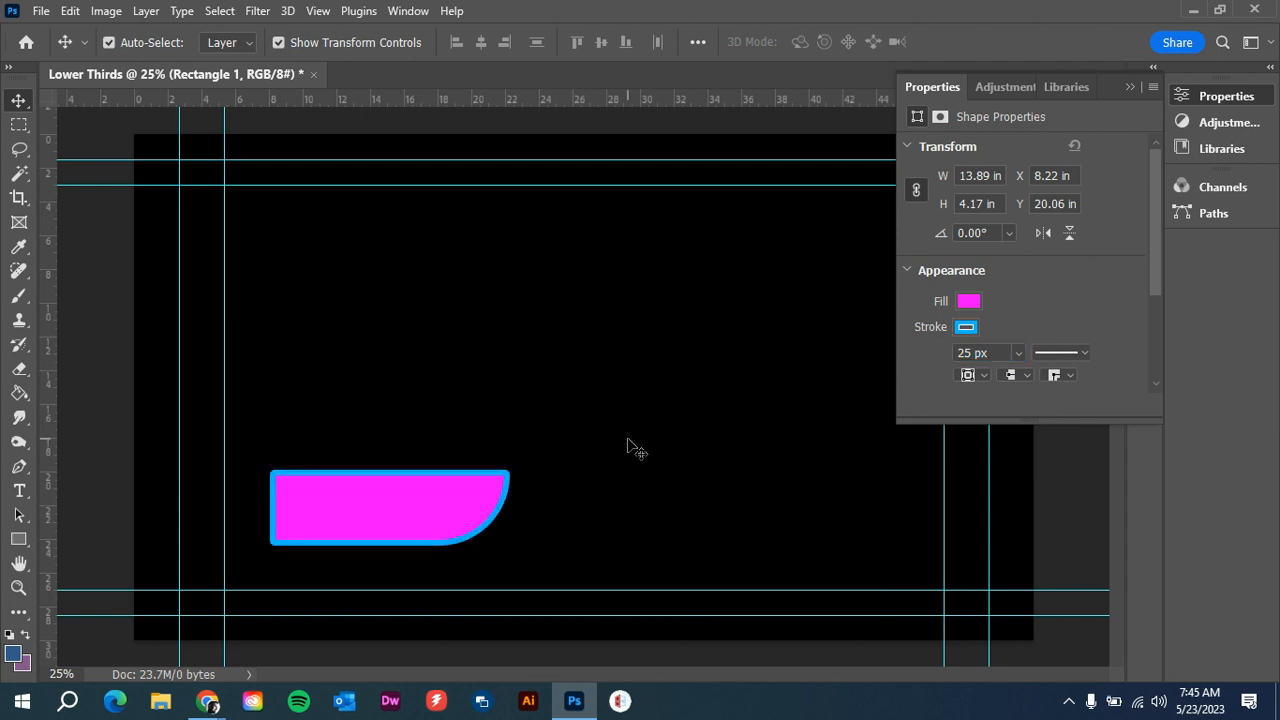
pyautogui.click(630, 447)
pyautogui.click(457, 488)
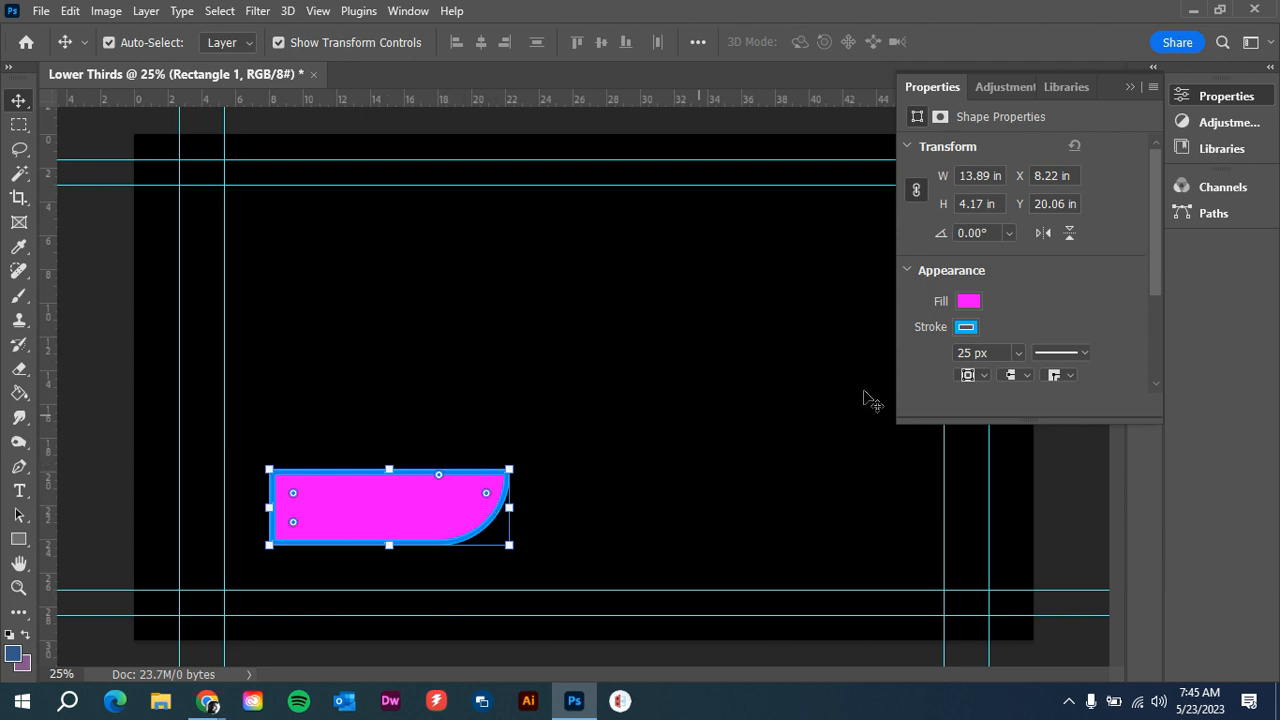
# - Align the rectangle's stroke to the outside of its path and deselect the shape
pyautogui.click(970, 376)
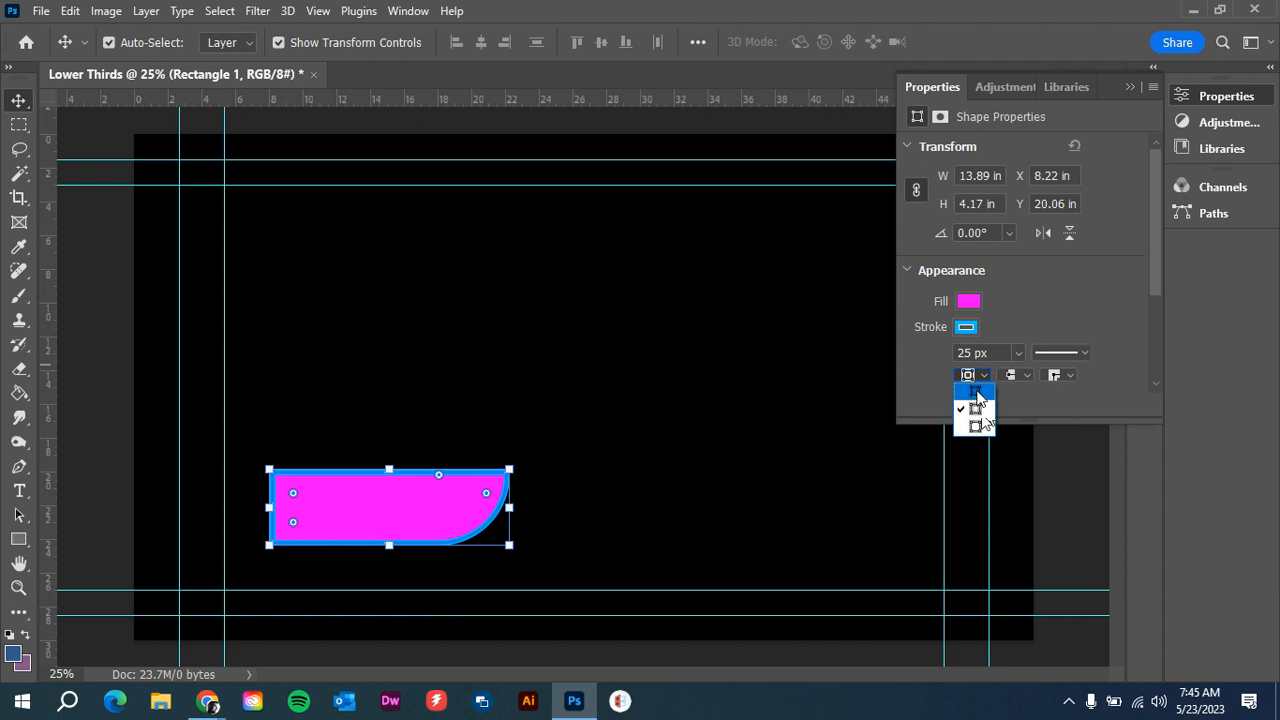
pyautogui.click(977, 426)
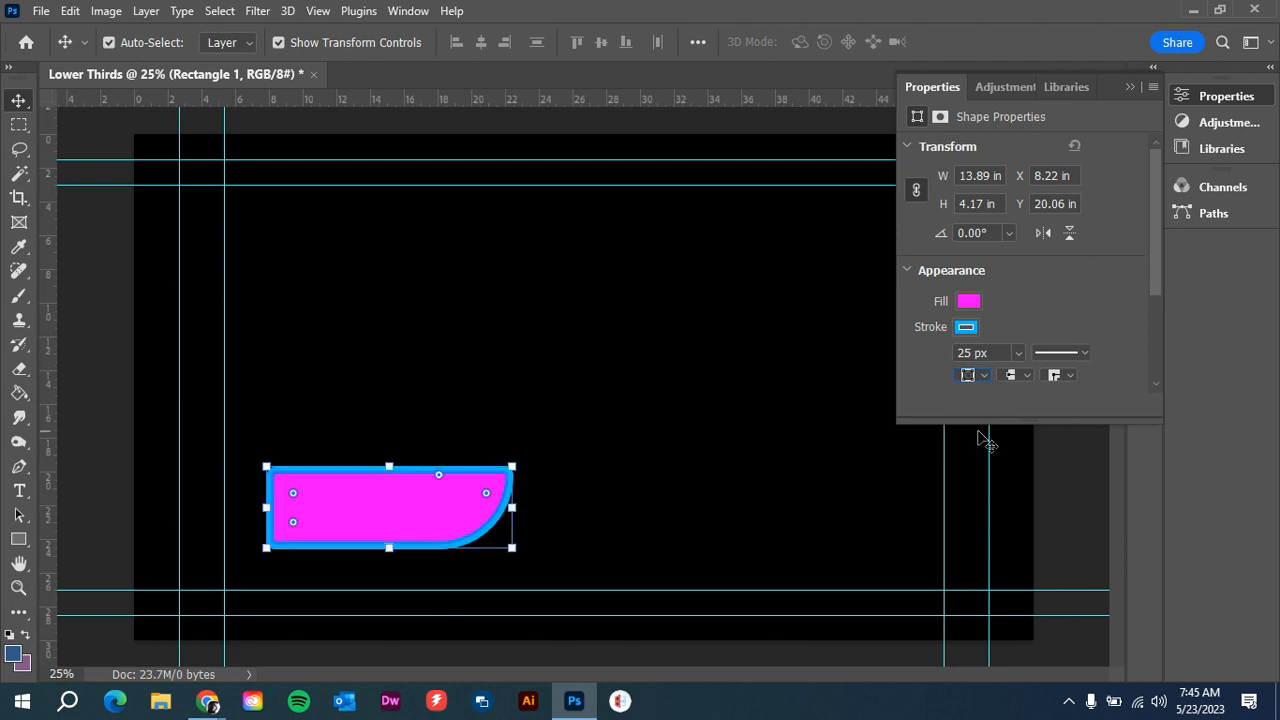
pyautogui.click(409, 422)
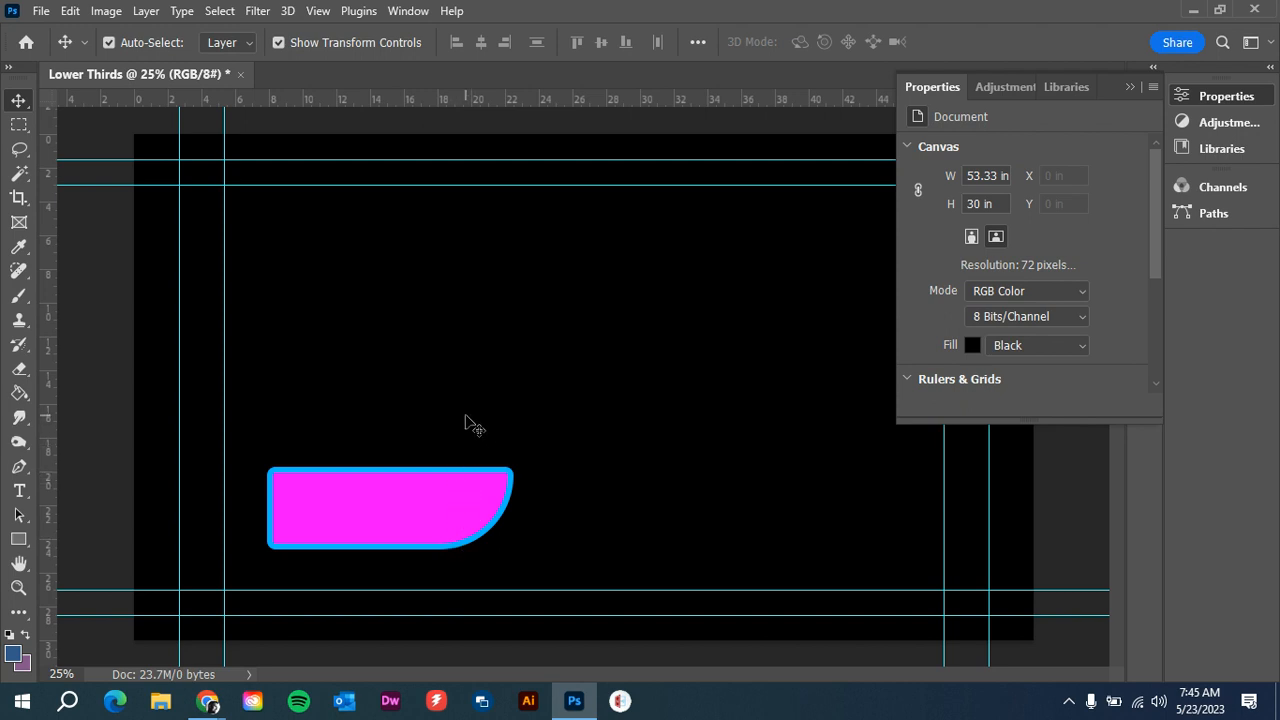
# - Move the rectangle to about X 26.67 in, Y 22.33 in, resting just above the upper of the two lower horizontal guides
pyautogui.moveTo(395, 489); pyautogui.dragTo(405, 468)
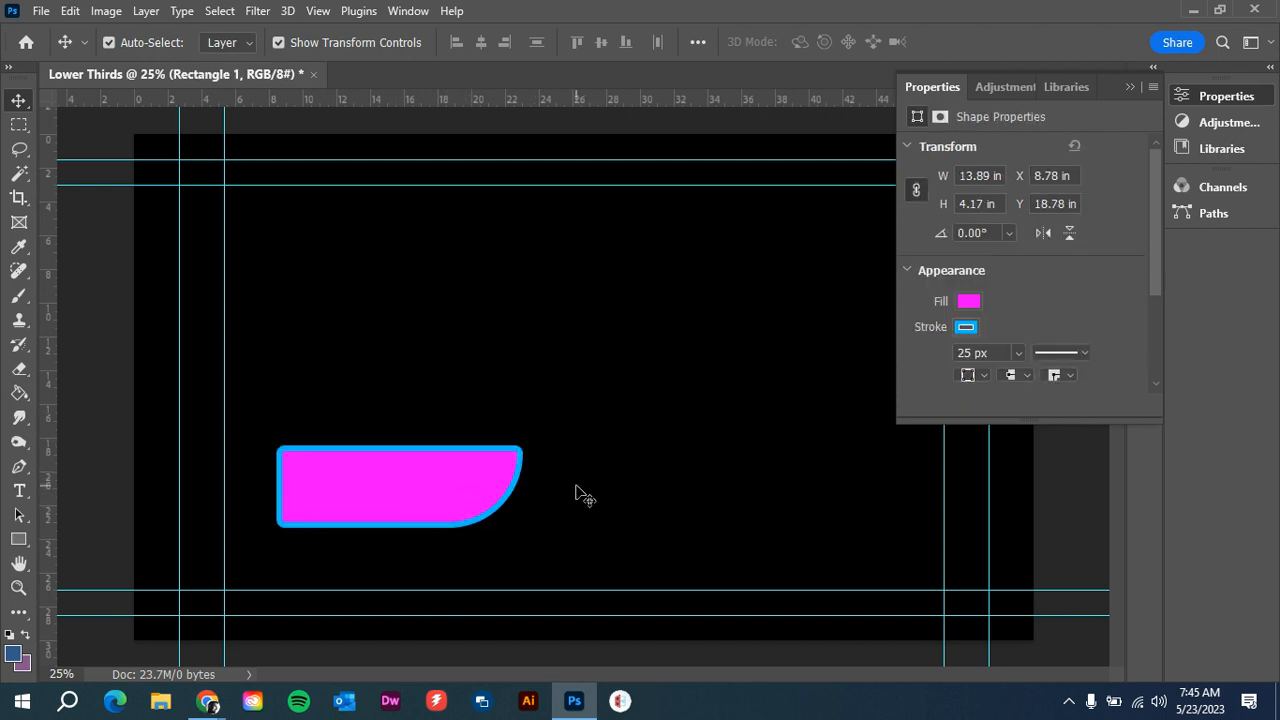
pyautogui.click(577, 494)
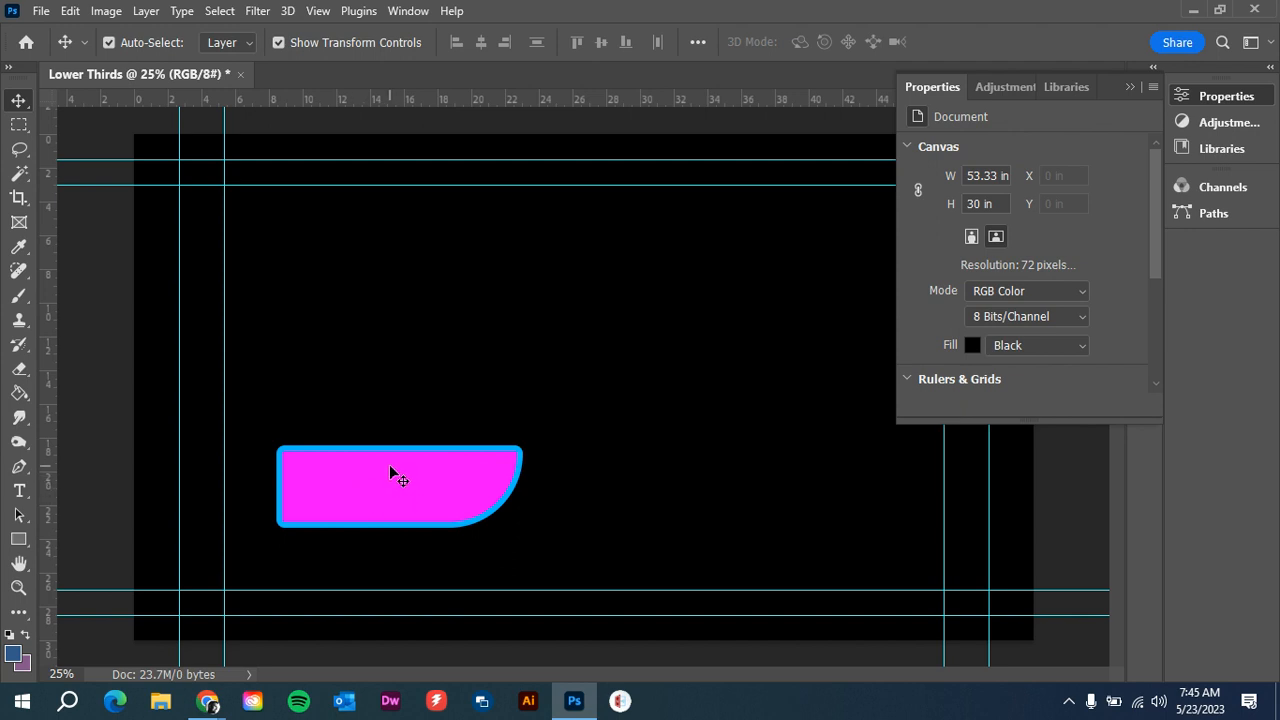
pyautogui.moveTo(396, 479); pyautogui.dragTo(731, 546)
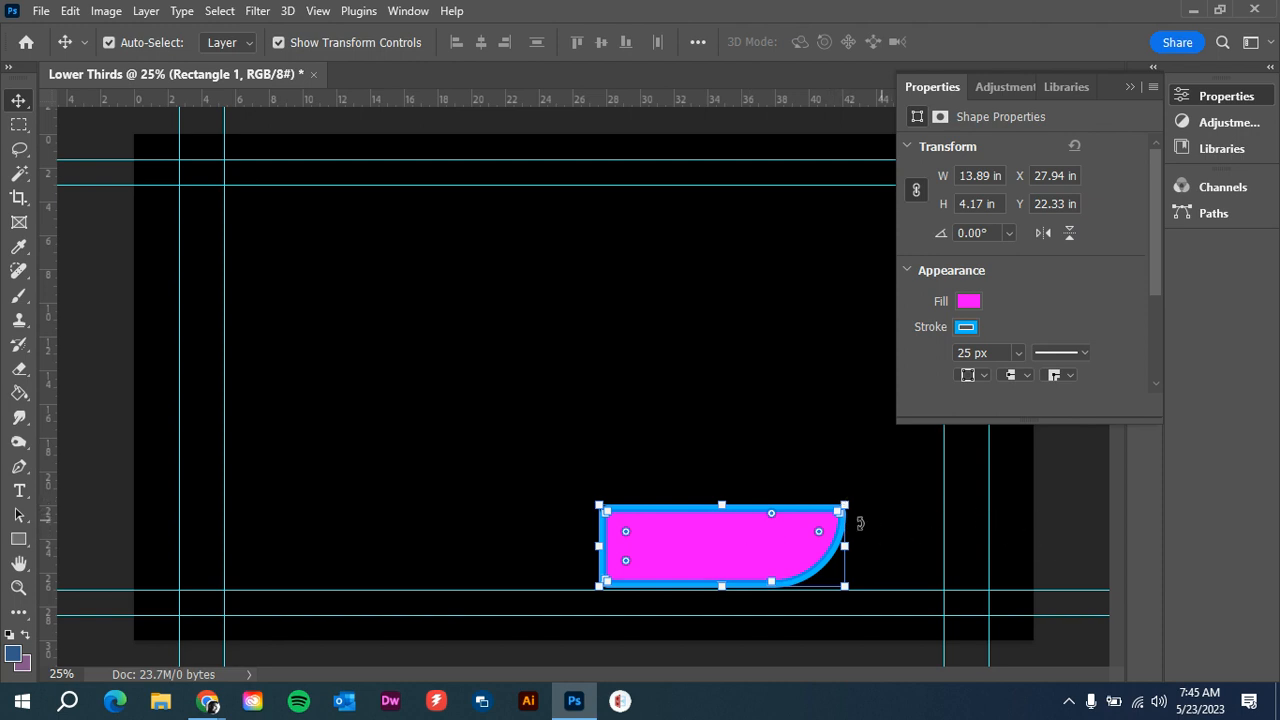
pyautogui.moveTo(756, 538); pyautogui.dragTo(733, 533)
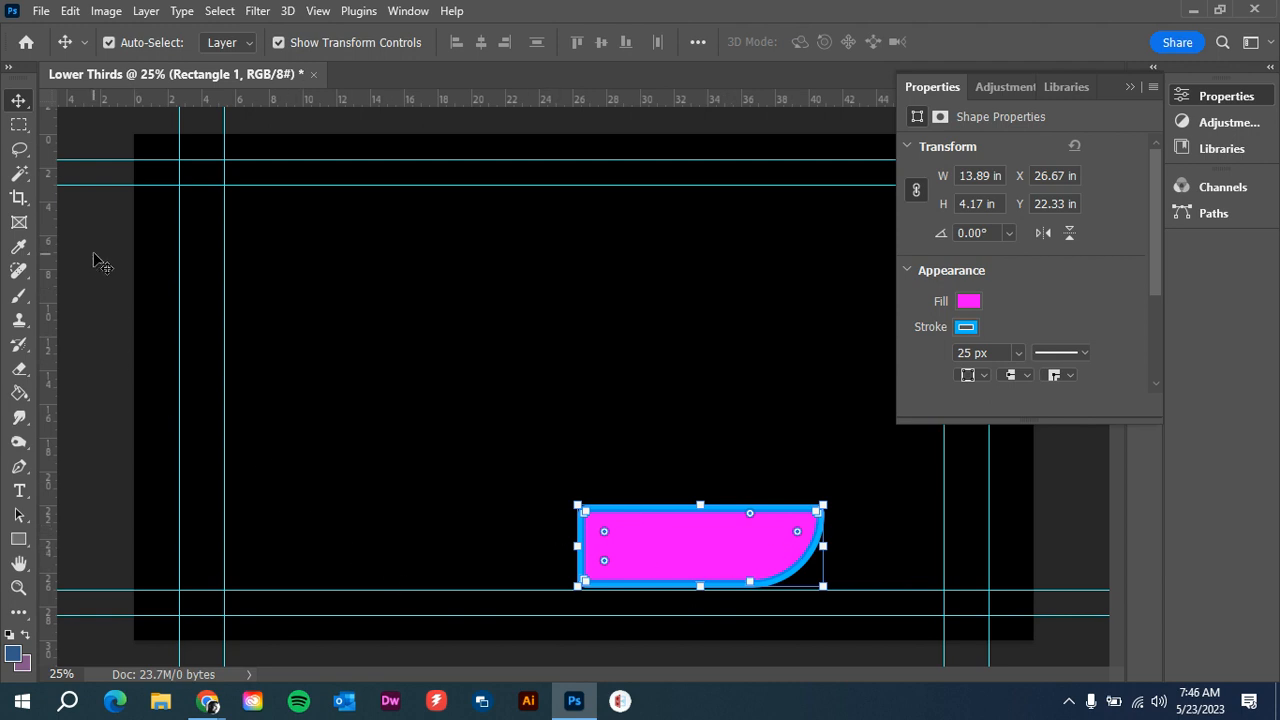
# - Stretch the rectangle's left-side anchor points past the canvas's left edge with the Direct Selection tool, making it about 2920 px wide
pyautogui.click(18, 514)
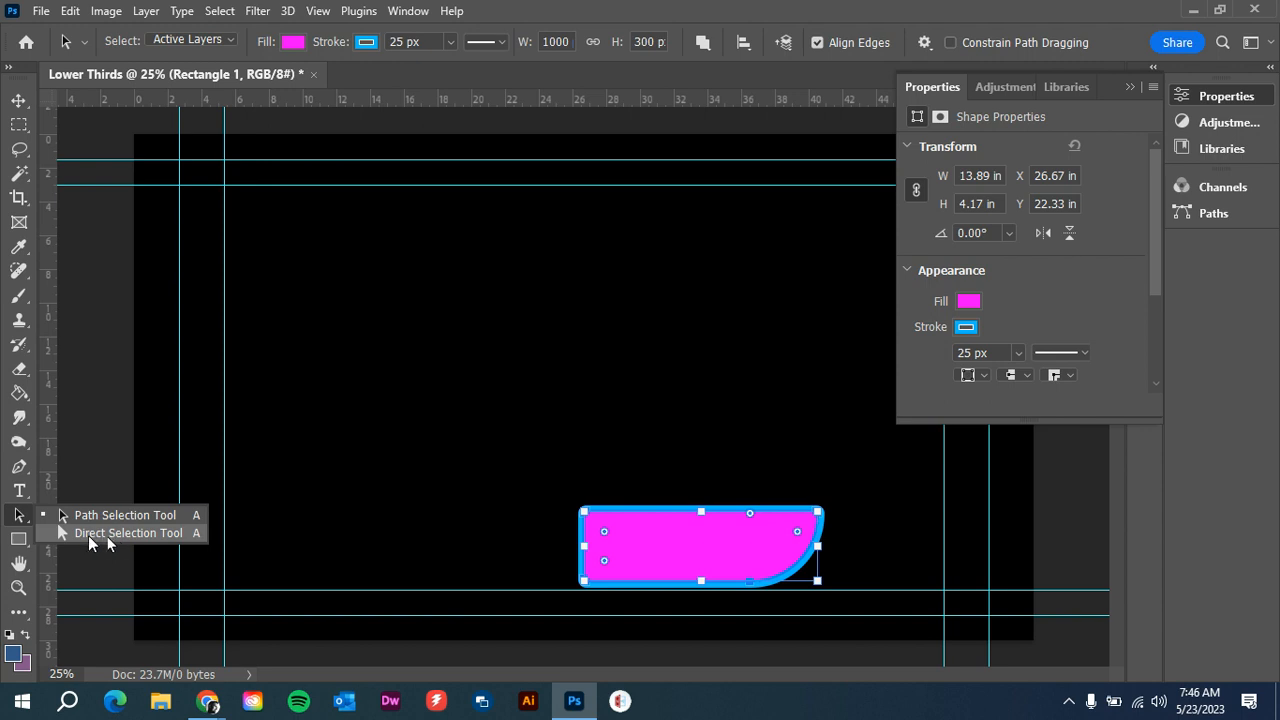
pyautogui.click(88, 535)
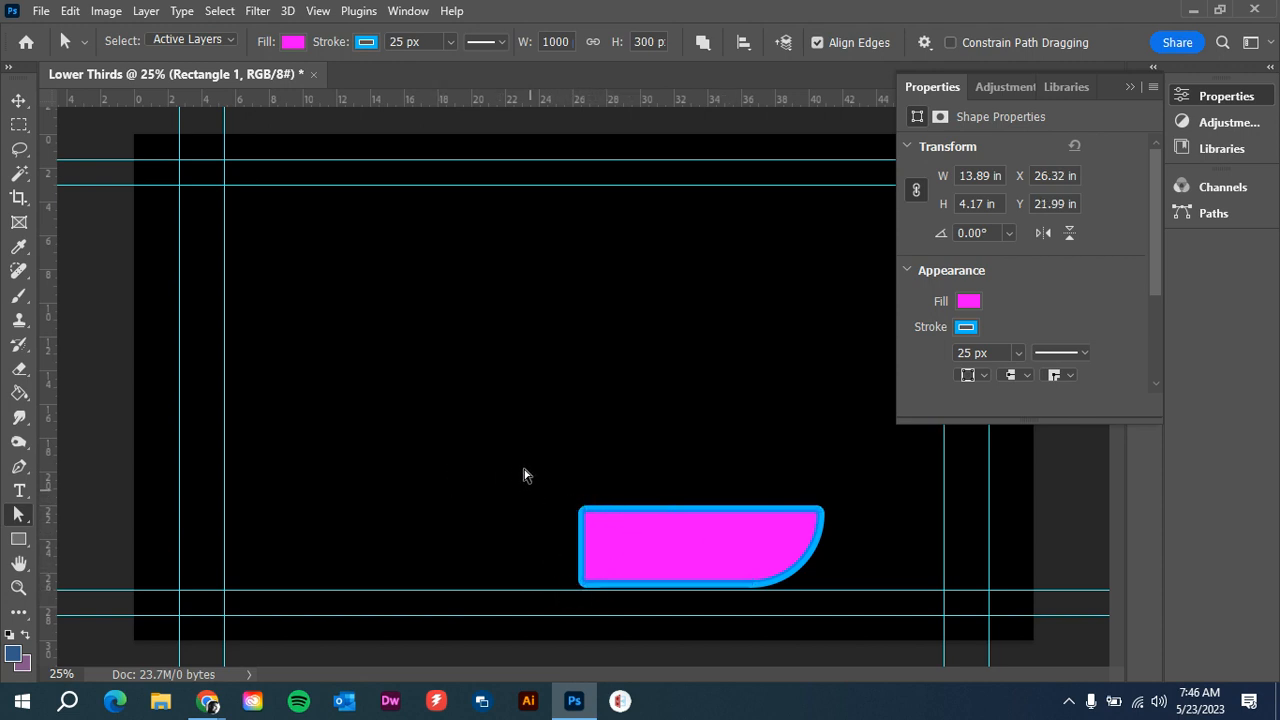
pyautogui.moveTo(517, 461); pyautogui.dragTo(634, 603)
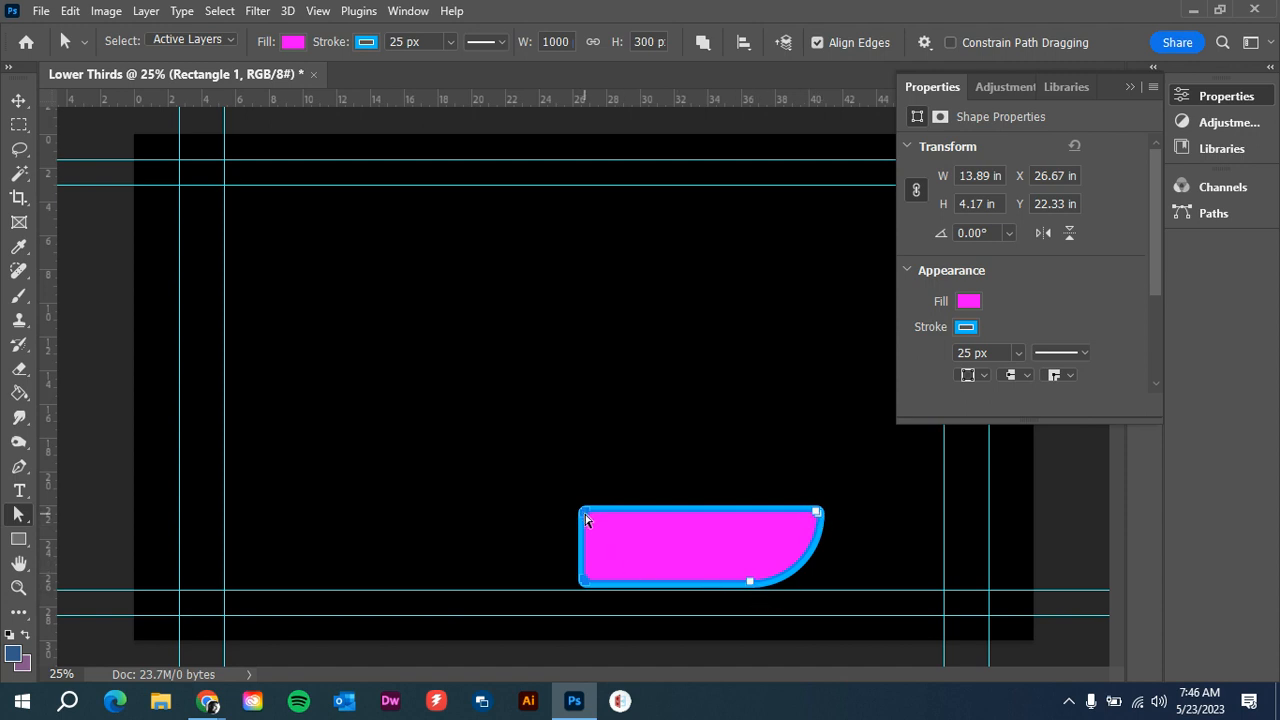
pyautogui.moveTo(586, 519); pyautogui.dragTo(135, 526)
pyautogui.click(83, 466)
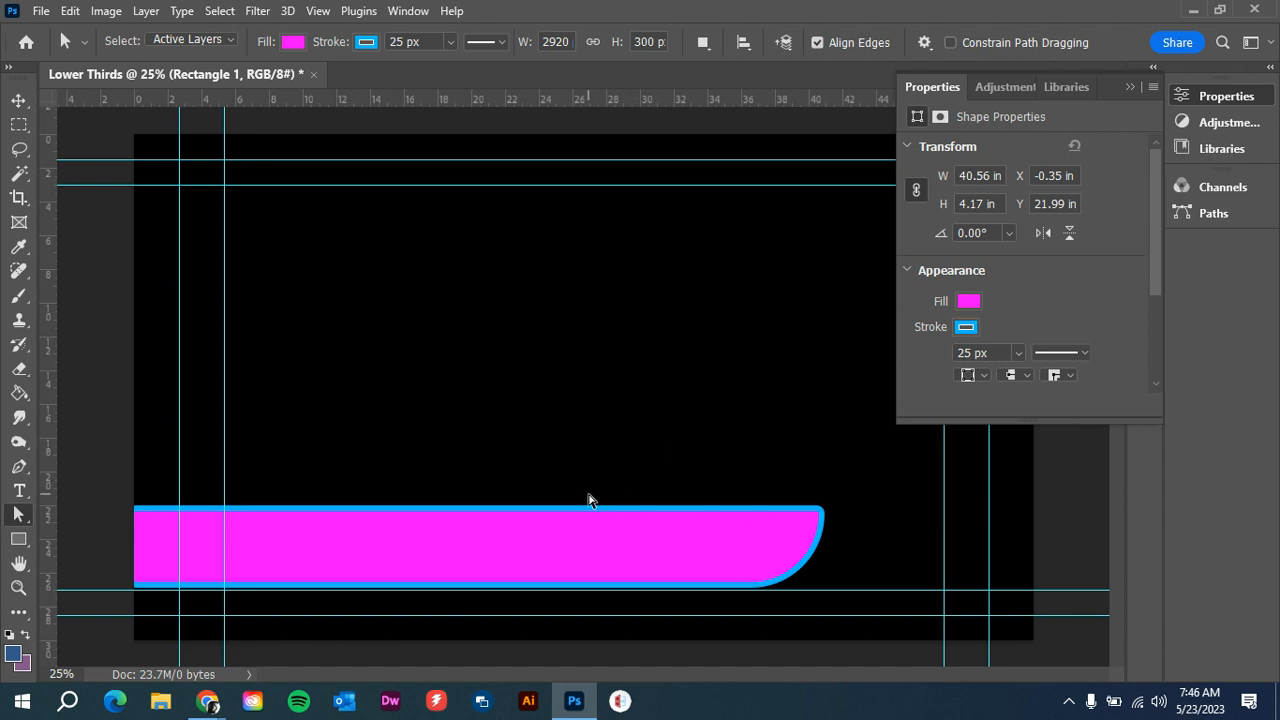
# - Rename the Rectangle 1 layer to "Lower Thirds"
pyautogui.click(1129, 88)
pyautogui.click(1145, 263)
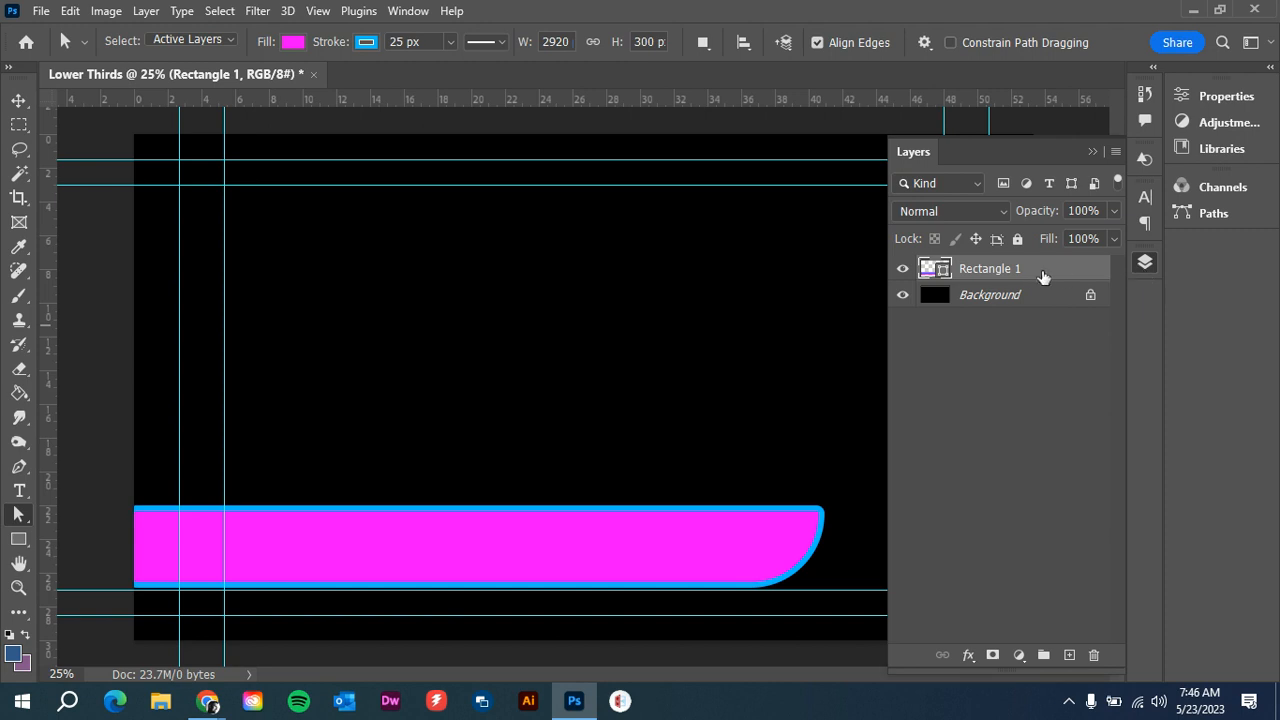
pyautogui.doubleClick(979, 274)
pyautogui.write('Lower Thirds')
pyautogui.click(1005, 370)
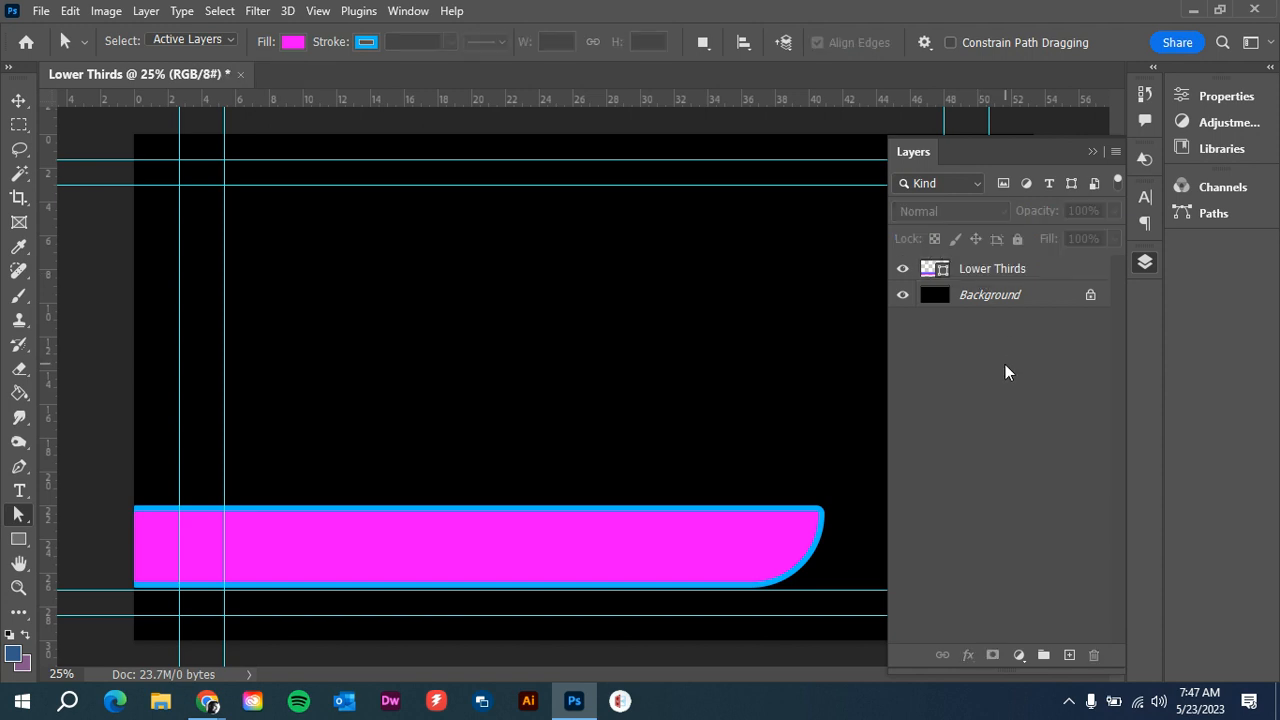